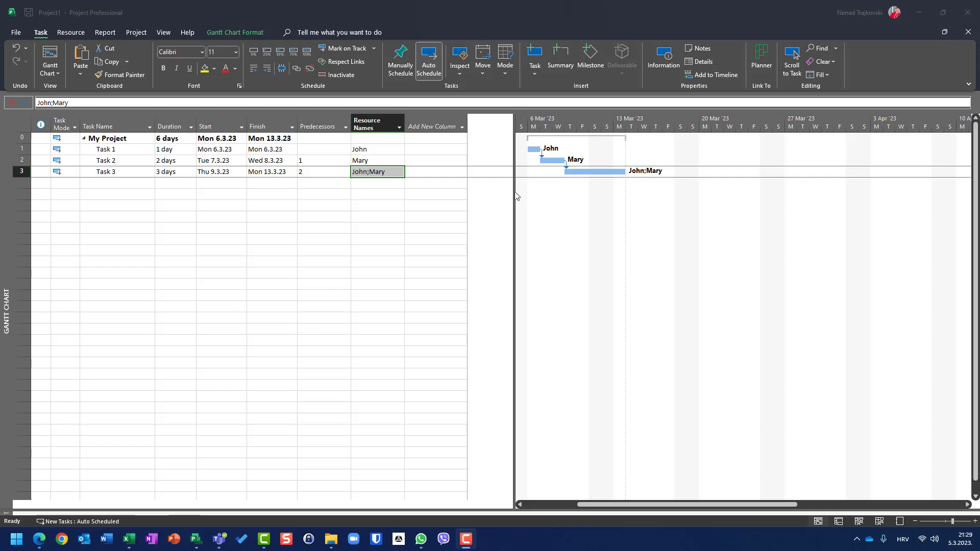
Save the current schedule as the default Baseline for the entire project.
left_click(515, 196)
left_click_drag(515, 196, 455, 197)
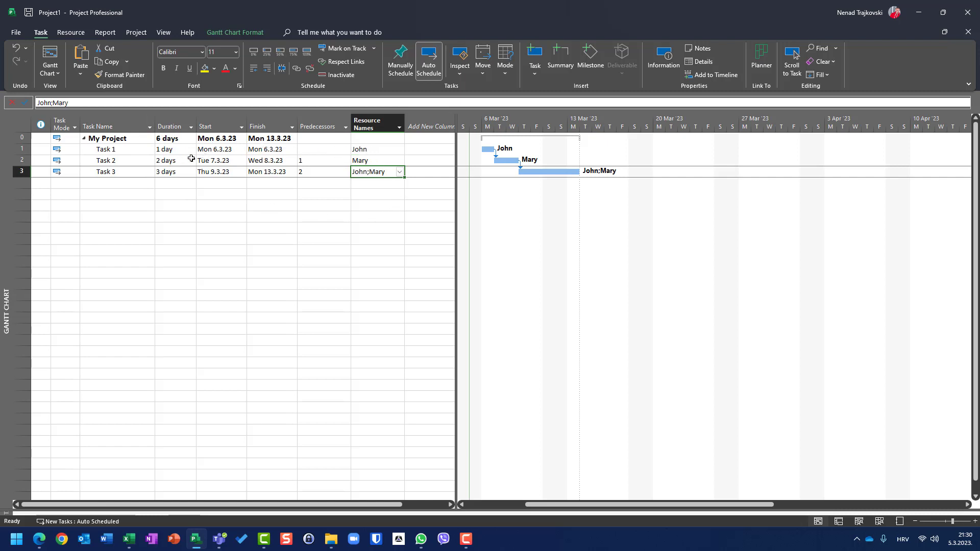
left_click(215, 142)
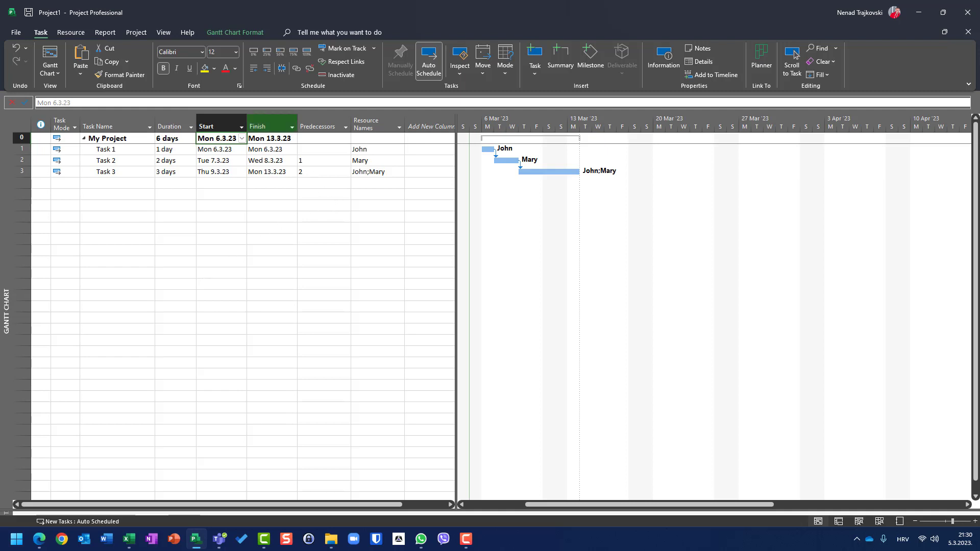
left_click(134, 33)
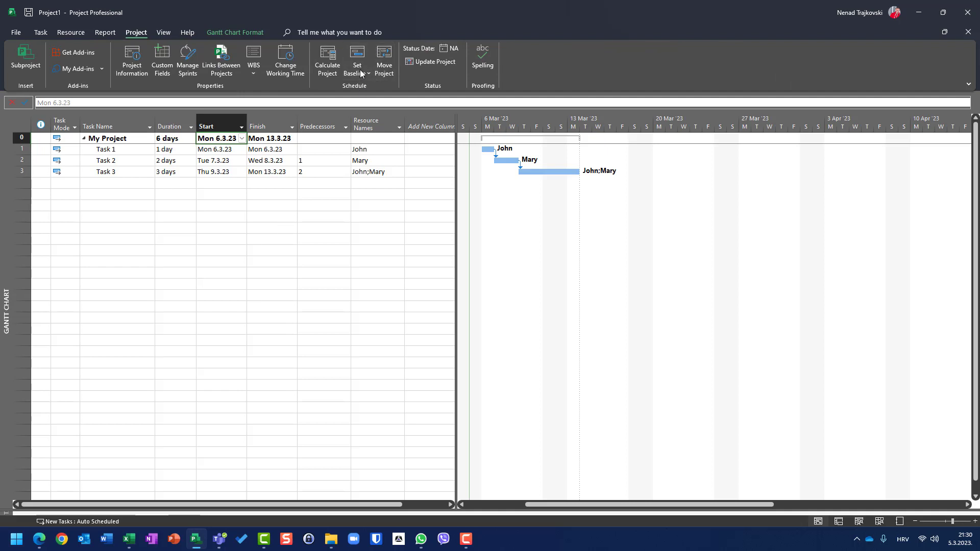
left_click(358, 64)
left_click(371, 89)
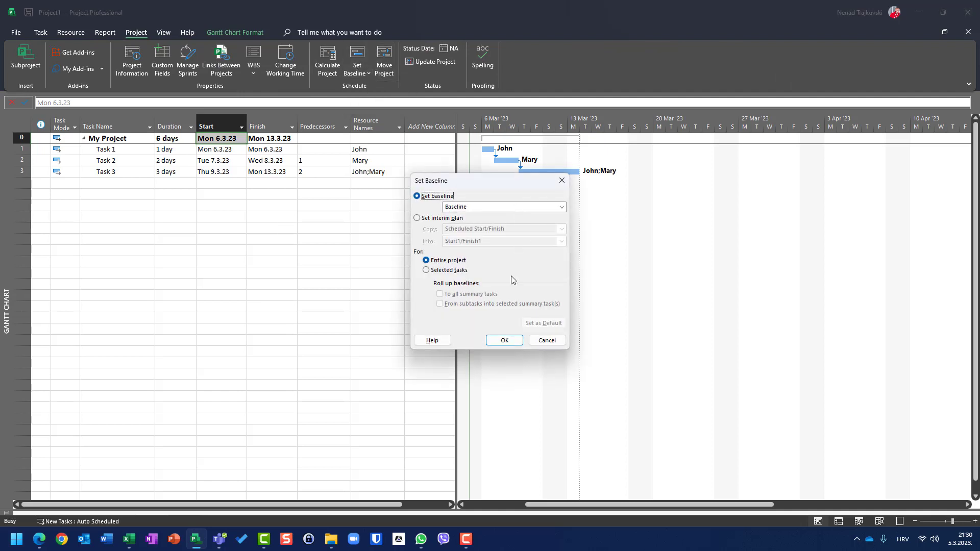
left_click(503, 342)
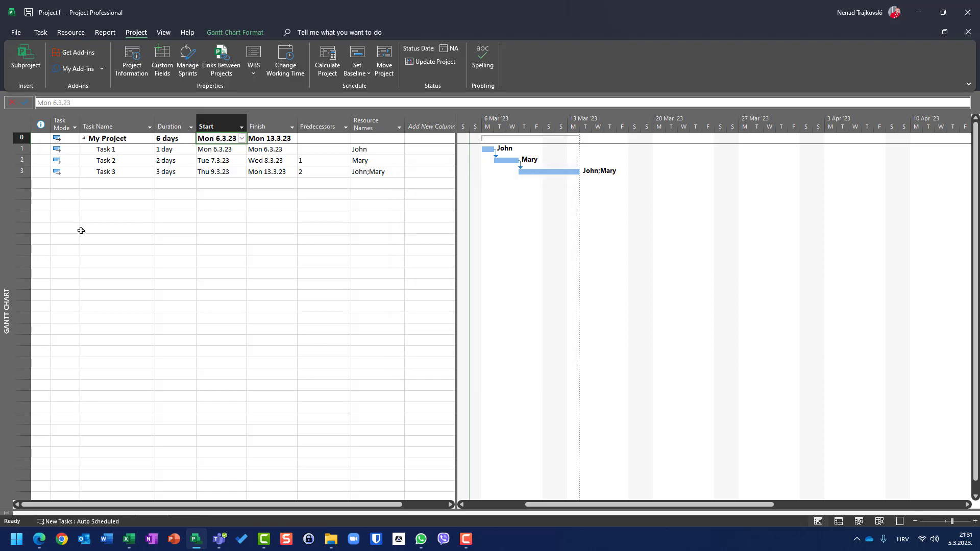
Set Task 1's duration to 4 days and mark the task as 50% complete.
left_click(170, 150)
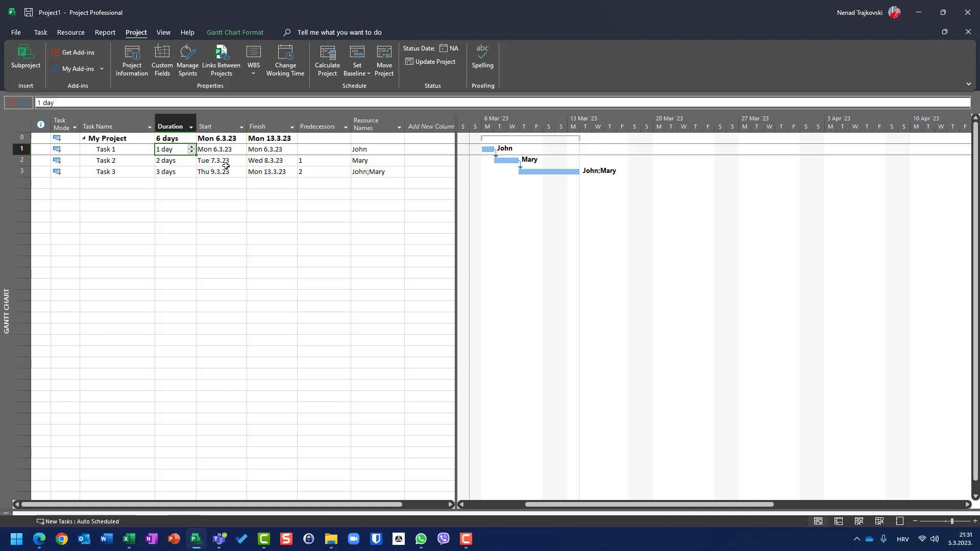
type("4")
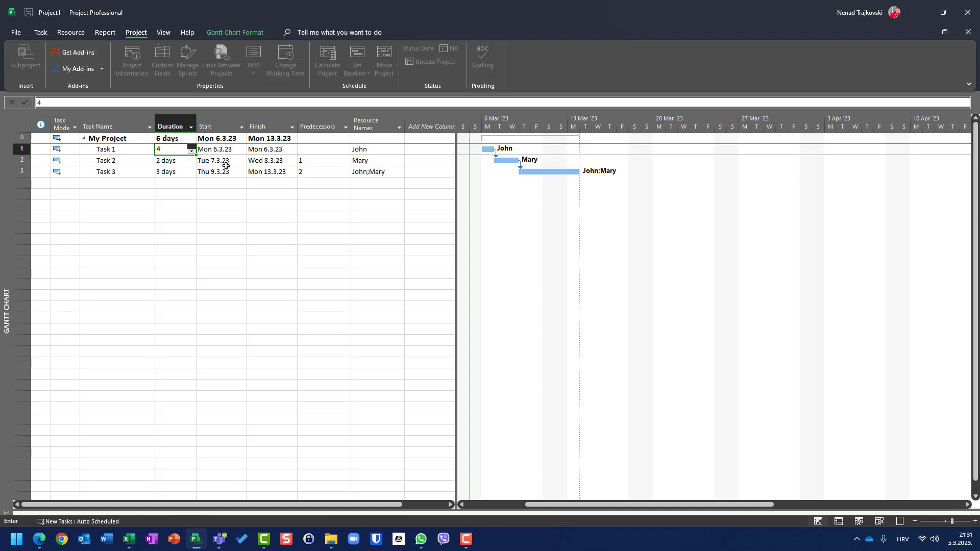
key("Return")
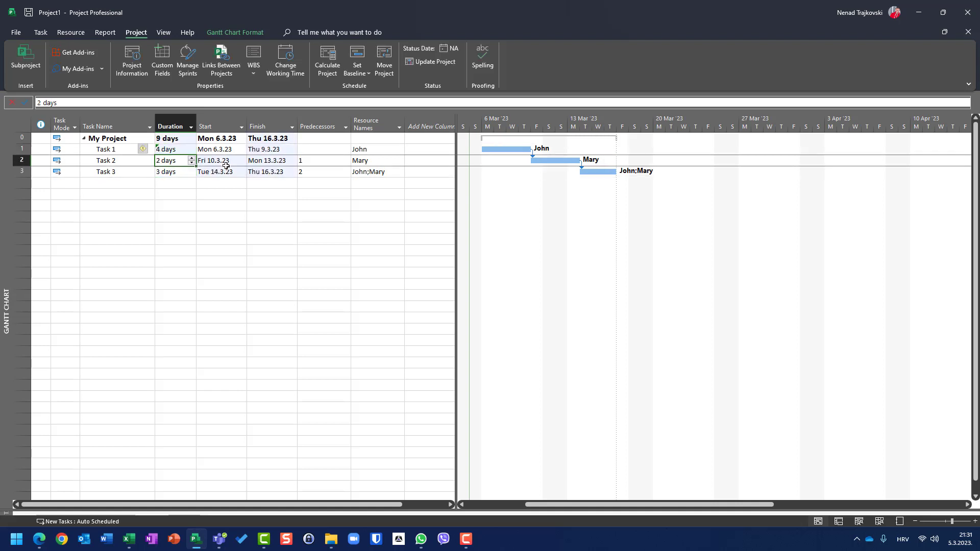
key("Up")
left_click(41, 32)
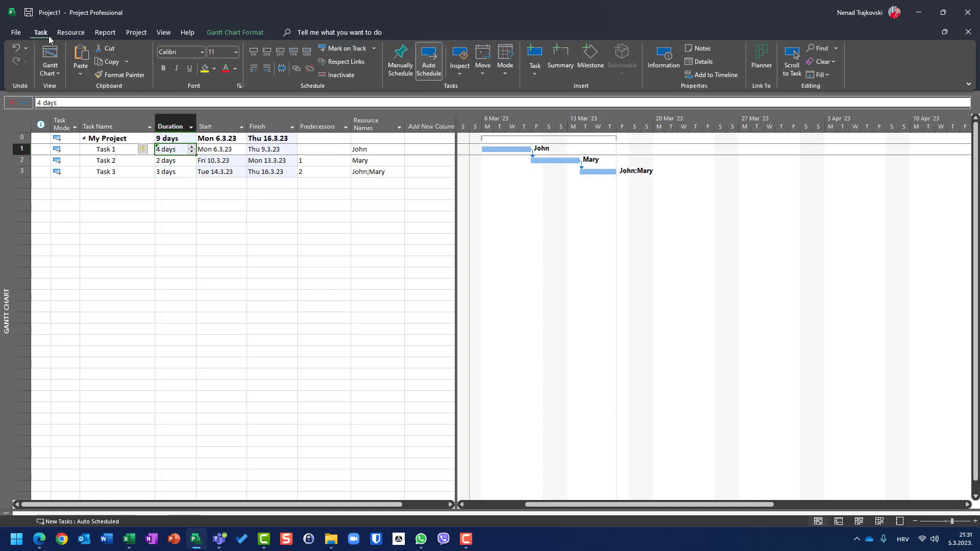
left_click(280, 51)
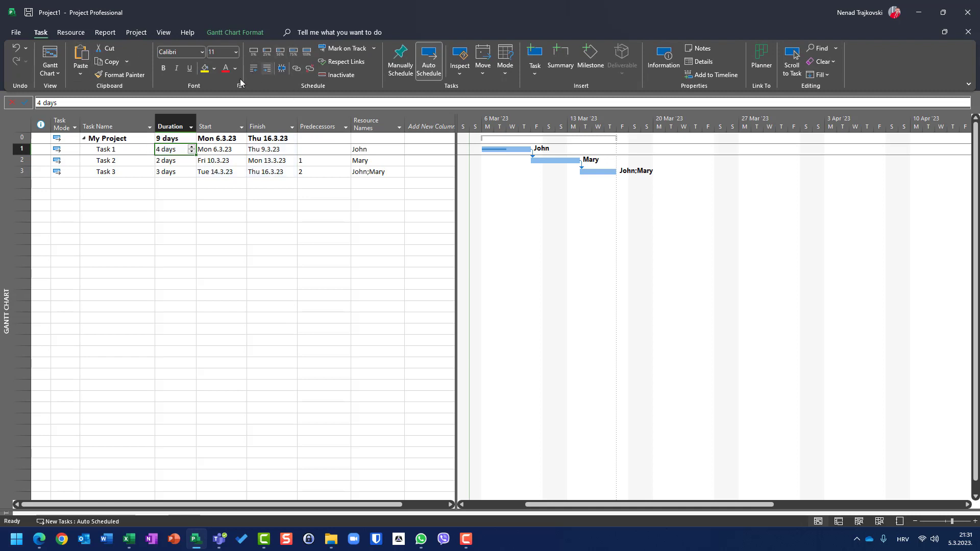
Display the Variance table and examine the start and finish variances of Task 1 and Task 2.
right_click(30, 126)
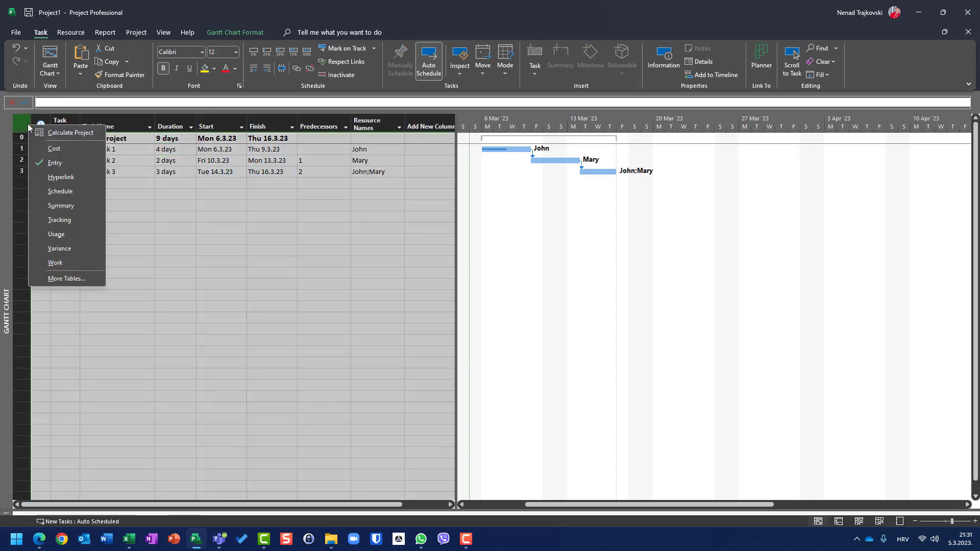
left_click(56, 249)
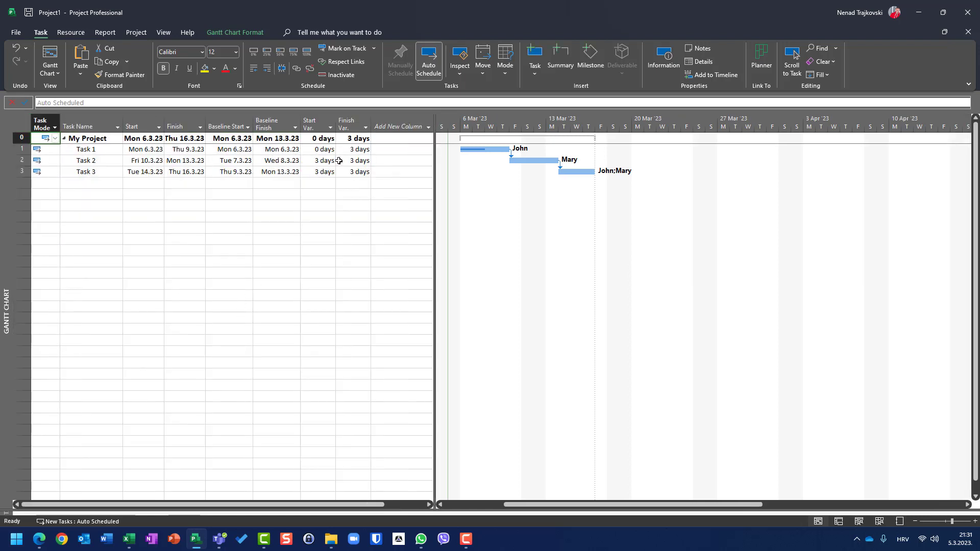
left_click(359, 151)
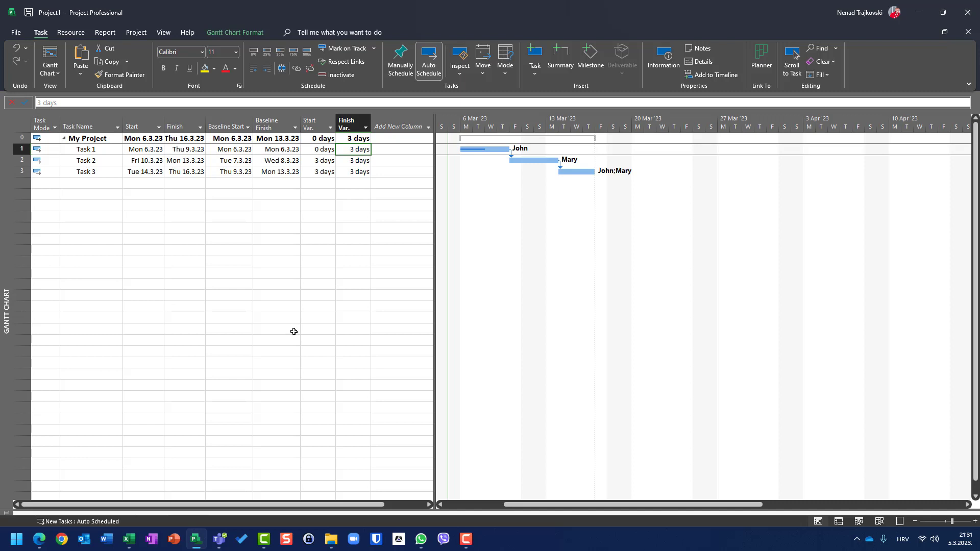
key("Down")
key("Left")
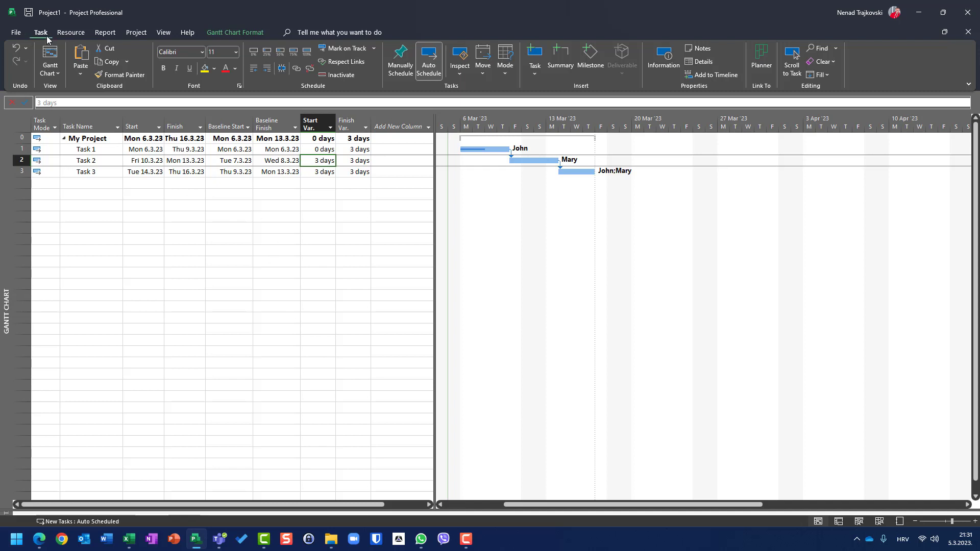
Add a new task named Task 4 below Task 3 in the Variance table.
left_click(50, 55)
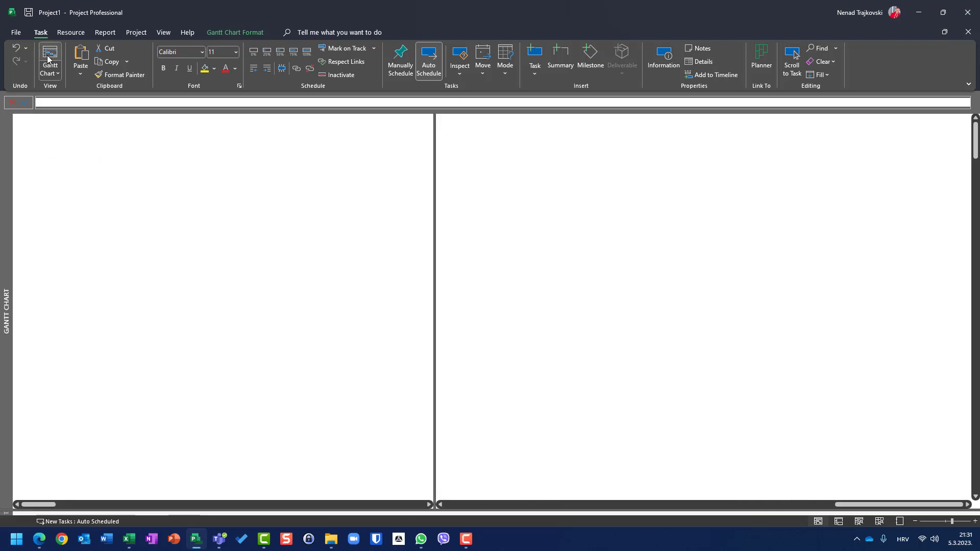
left_click(92, 183)
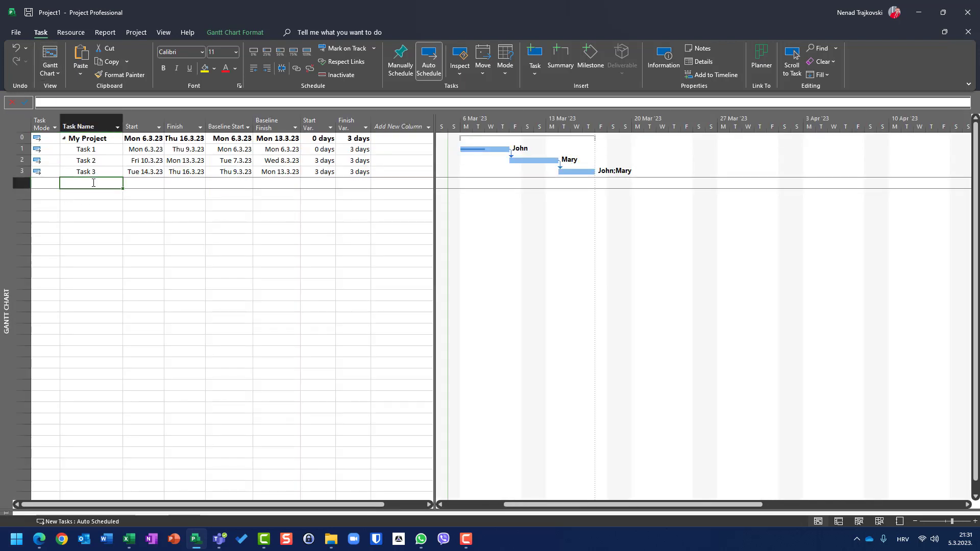
type("Task 4")
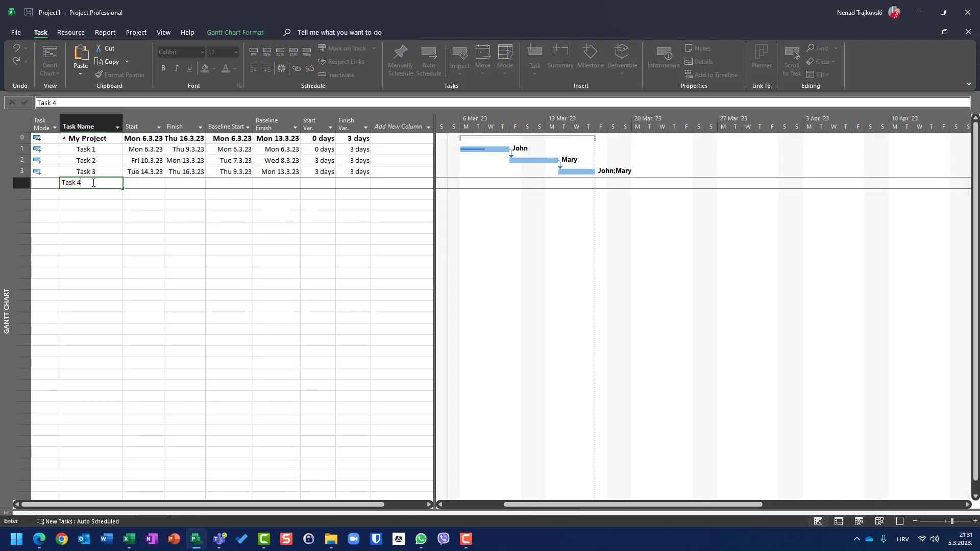
key("Return")
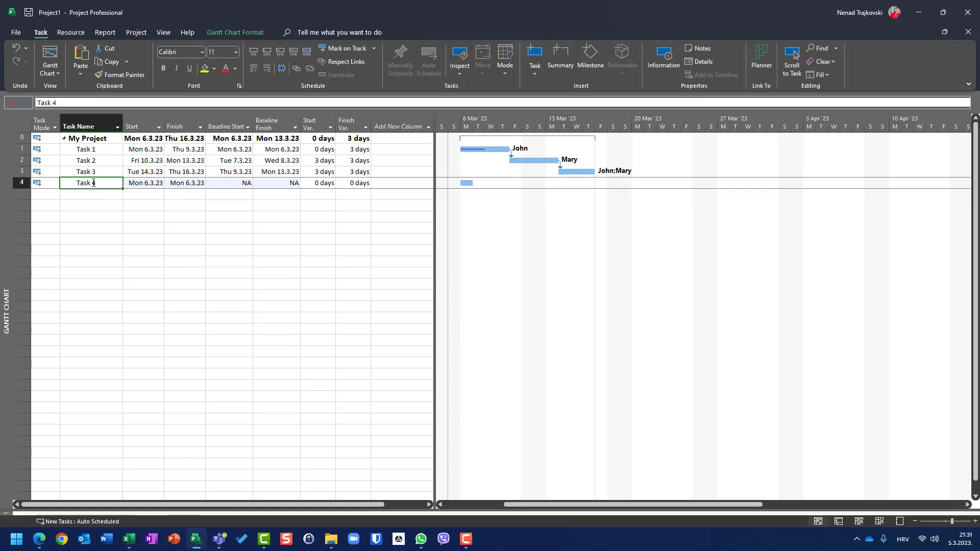
Switch the task sheet from the Variance table back to the Entry table.
left_click(54, 56)
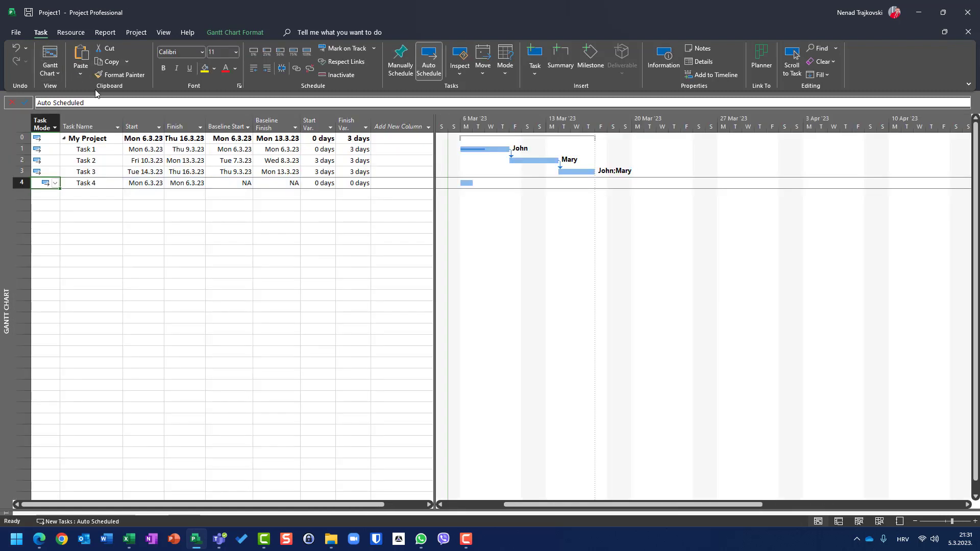
left_click(28, 125)
right_click(28, 125)
left_click(57, 162)
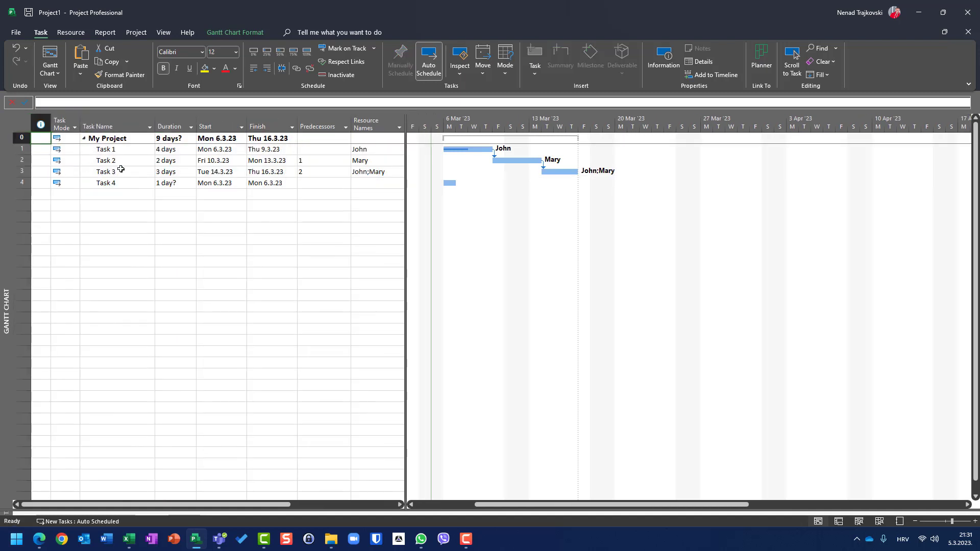
Set Task 3 as the predecessor of Task 4 and assign Task 4 the same resource as Task 2.
left_click(309, 183)
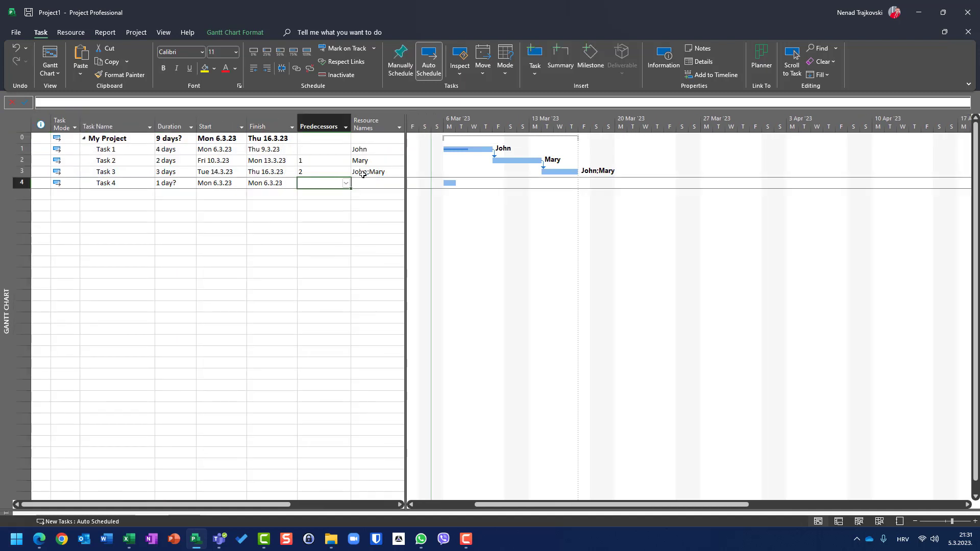
type("3")
key("Return")
key("Up")
key("Right")
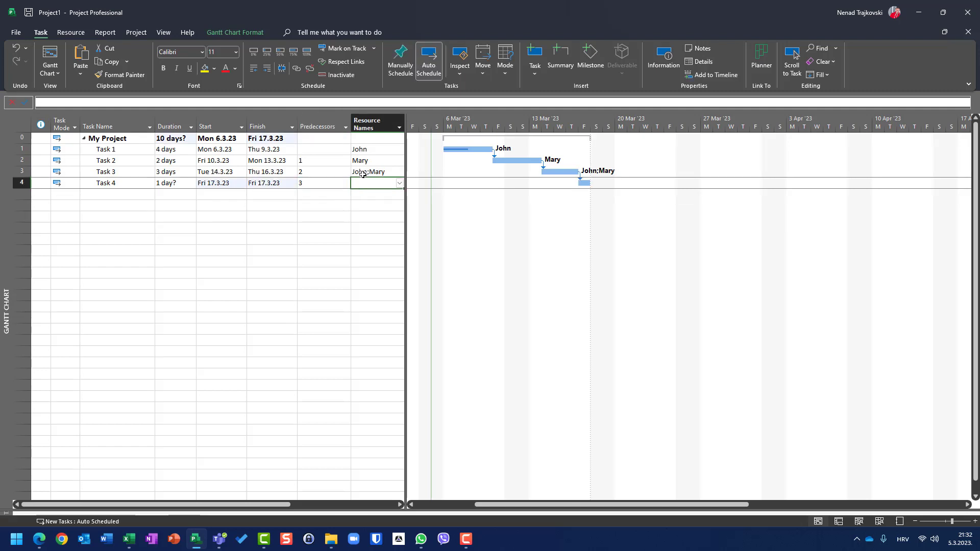
type("M")
key("Return")
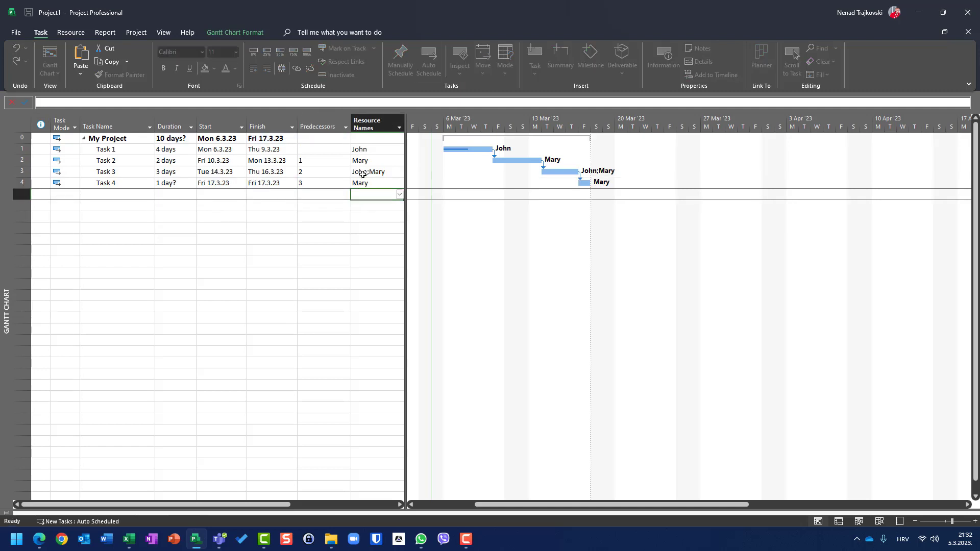
key("Up")
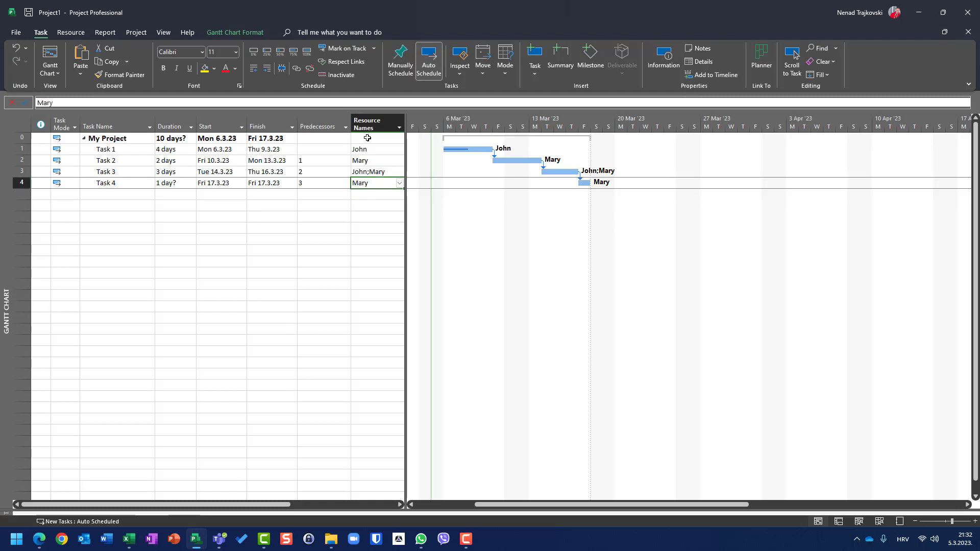
Set Task 4's duration to 2 days.
left_click(181, 185)
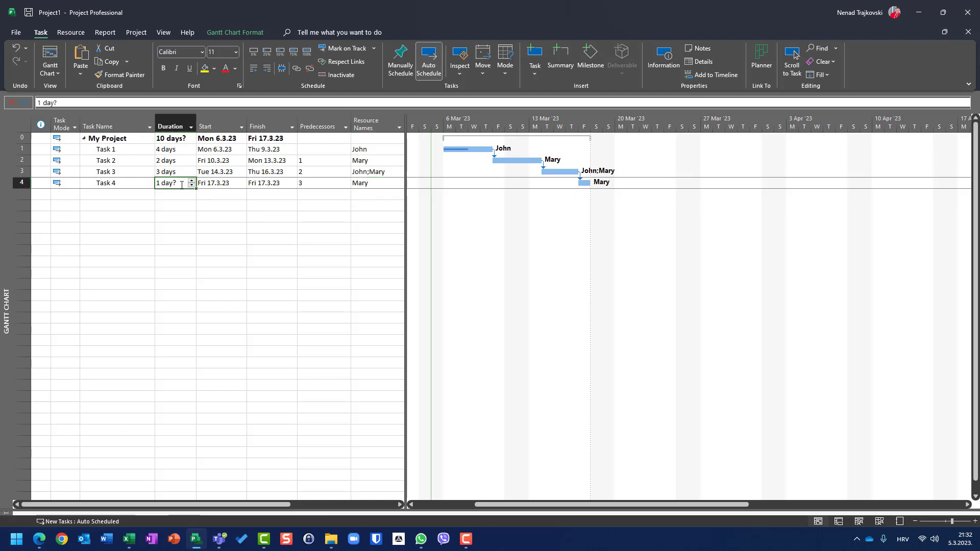
type("2")
key("Return")
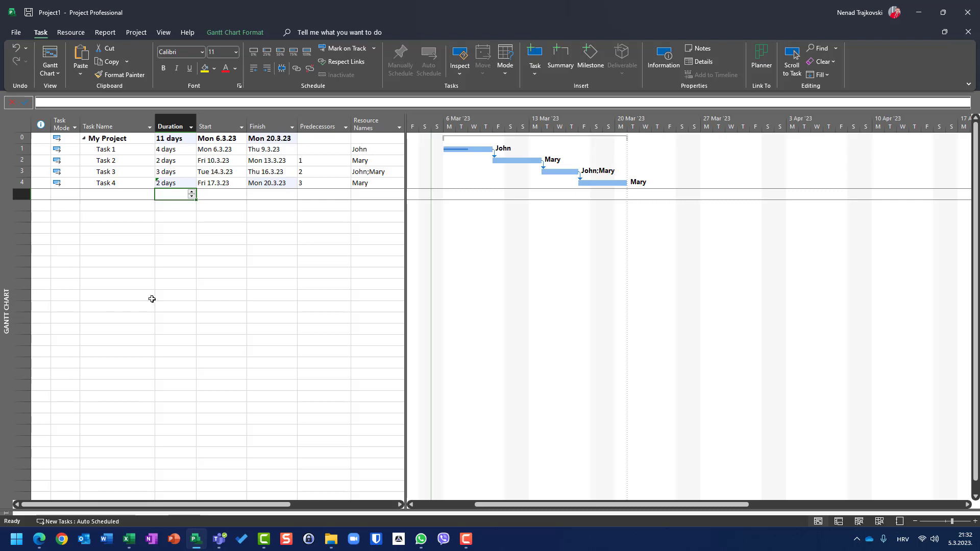
Undo all edits made since saving the baseline, including Task 4, Task 1's progress and its duration change.
key("ctrl+z")
key("ctrl+z")
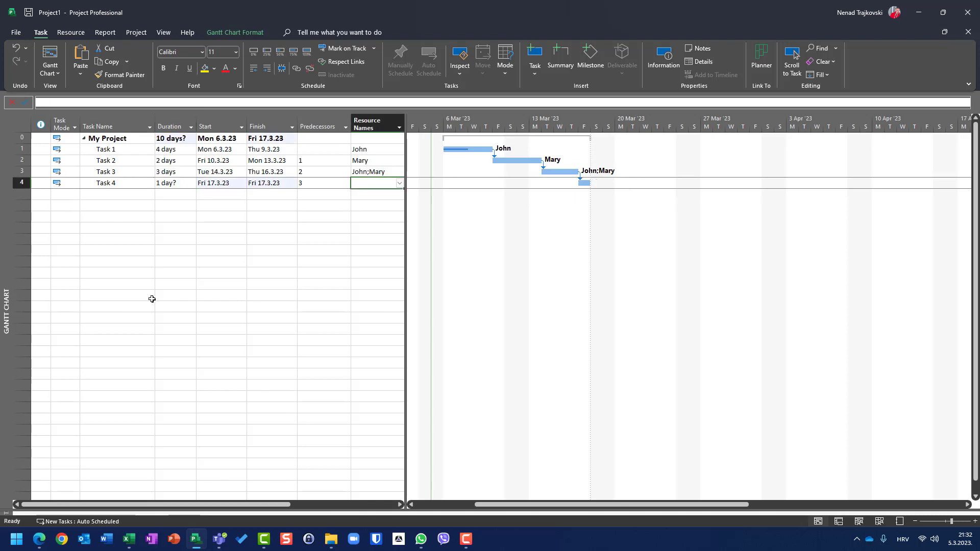
key("ctrl+z")
key("ctrl+z")
key("ctrl+z")
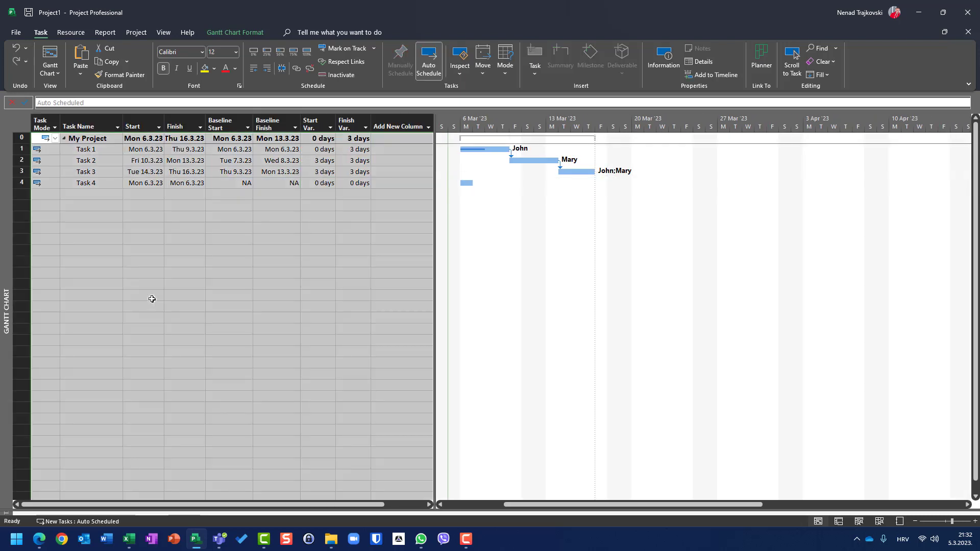
key("ctrl+z")
key("ctrl+z")
key("ctrl+z")
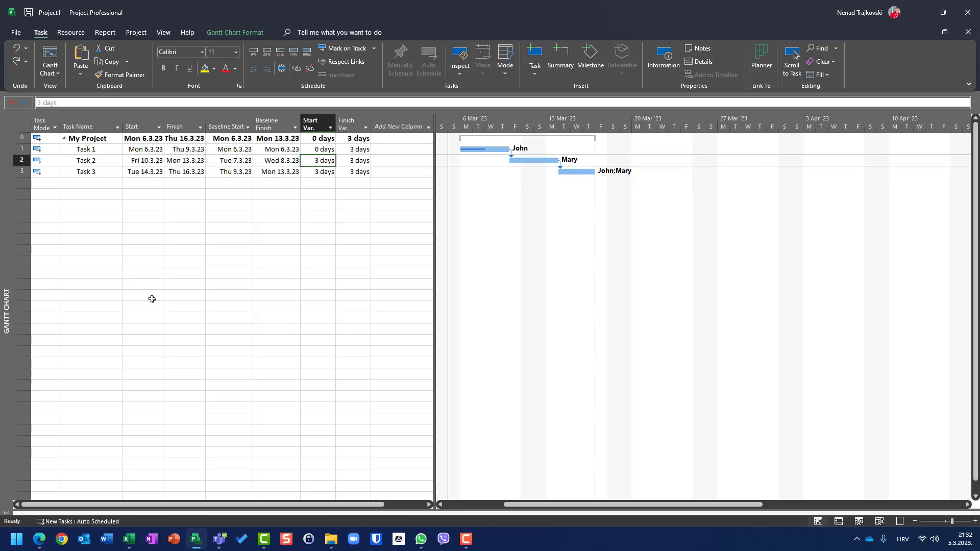
key("ctrl+z")
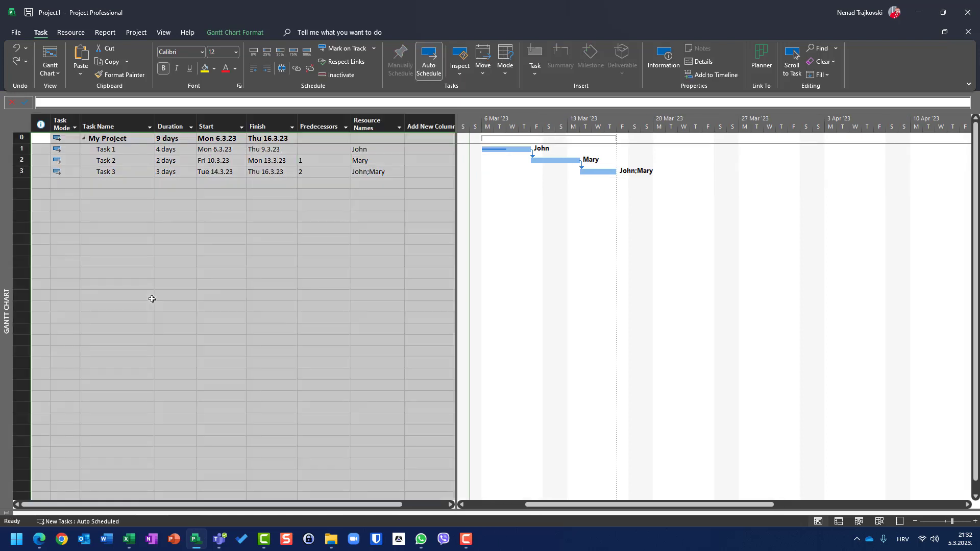
key("ctrl+z")
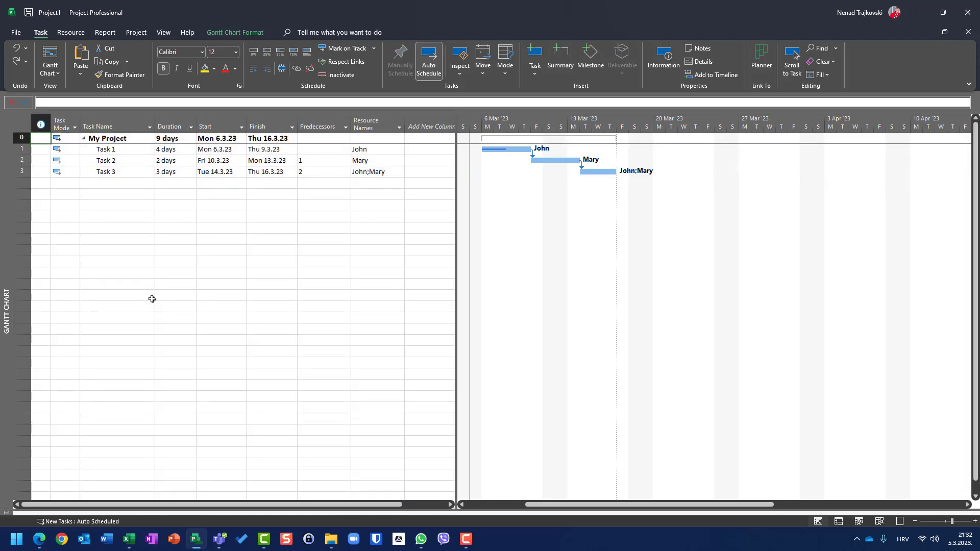
key("ctrl+z")
key("ctrl+z")
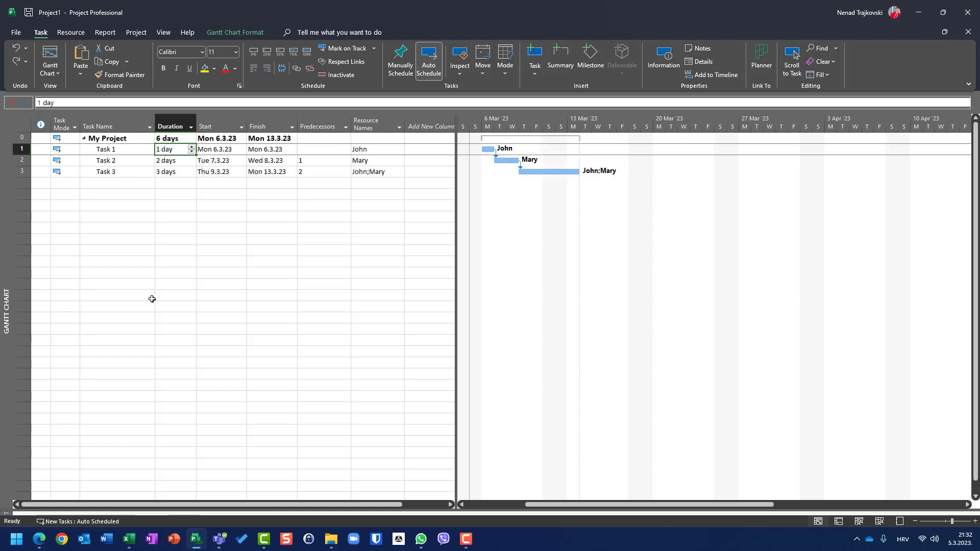
Add Task 4 below Task 3 with Task 3 as its predecessor and a duration of 2 days.
right_click(19, 120)
left_click(105, 184)
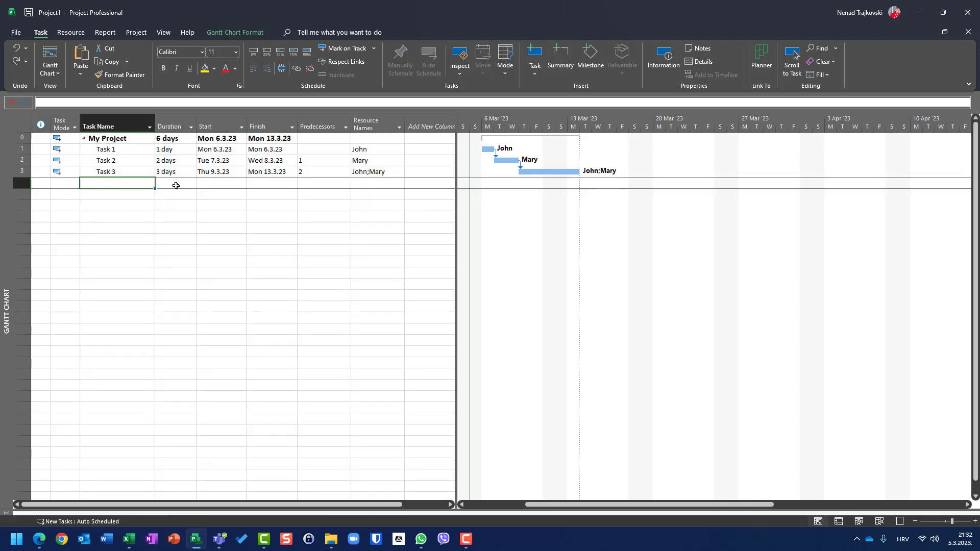
type("Task 4")
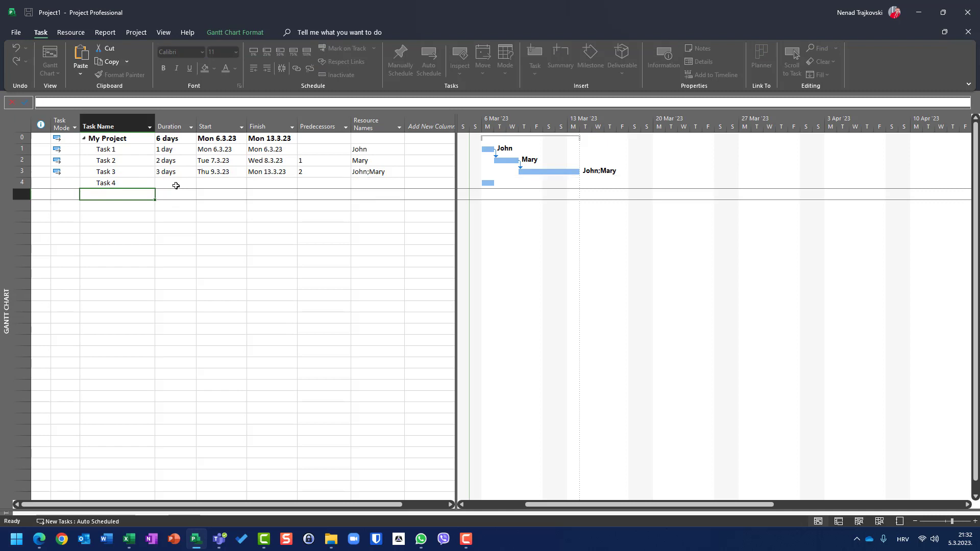
left_click(175, 185)
key("Tab")
key("Tab")
key("Tab")
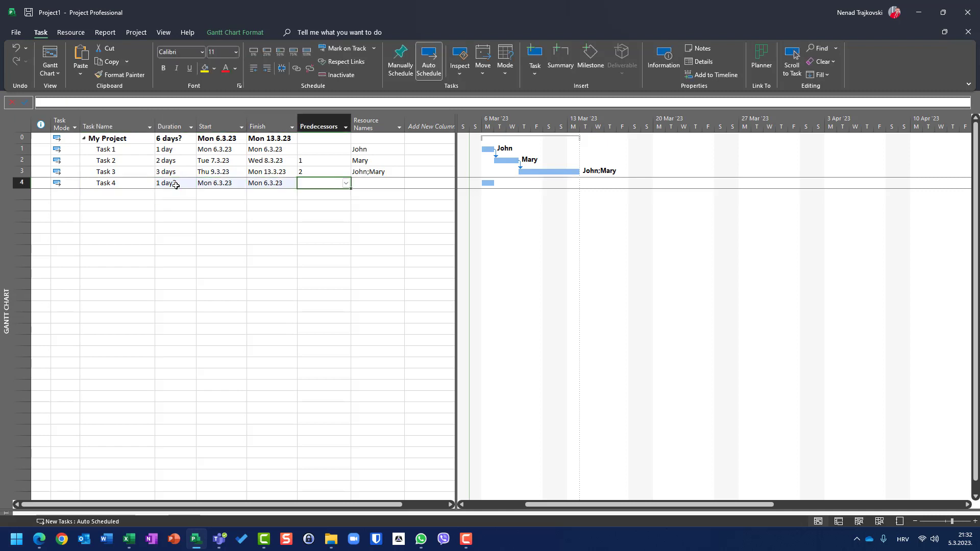
type("3")
key("Return")
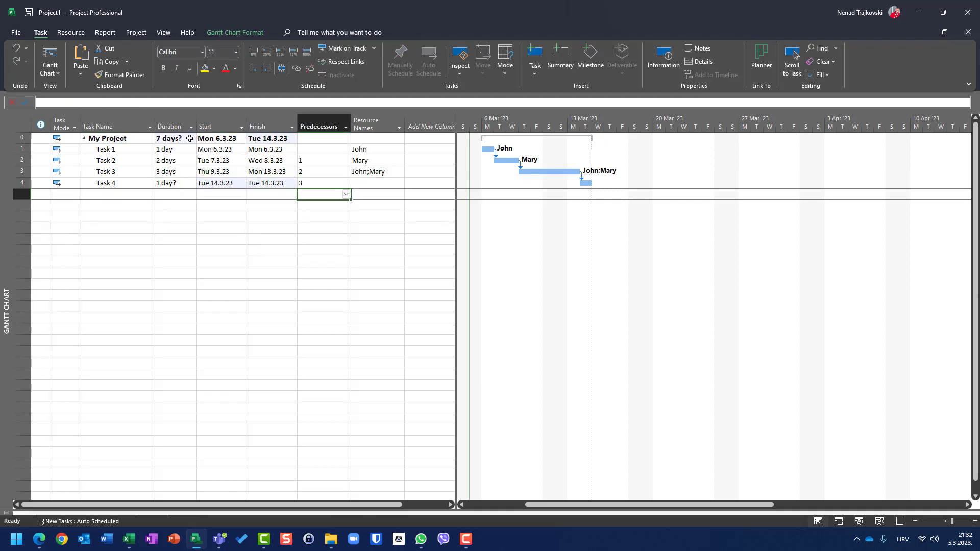
left_click(177, 181)
type("2")
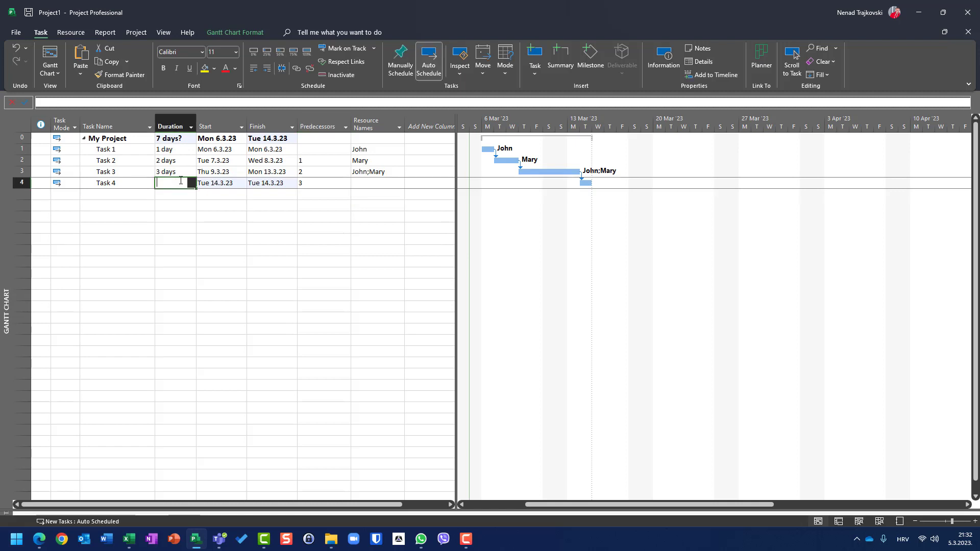
key("Return")
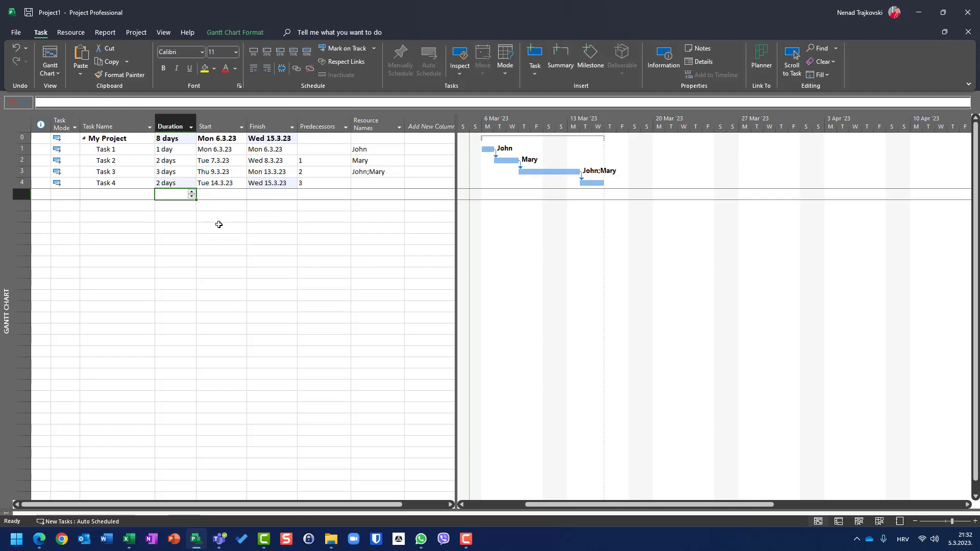
Delete Task 4 from the task sheet.
left_click(22, 181)
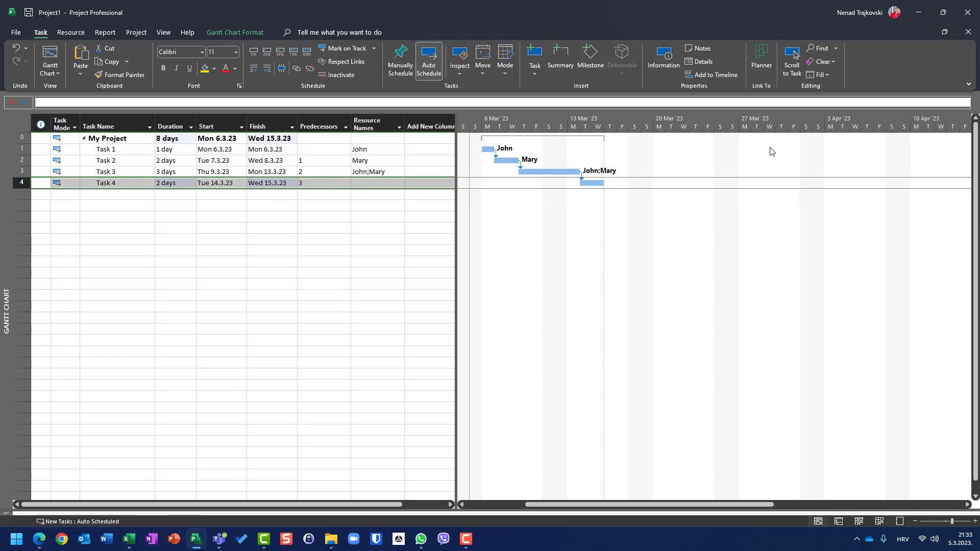
key("Delete")
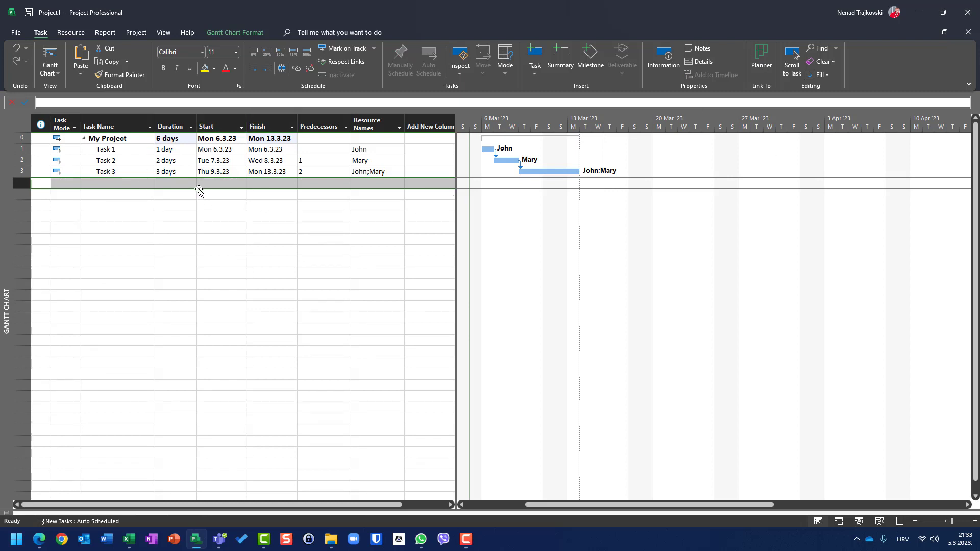
Set Task 1's duration to 4 days and mark the task 50% complete.
left_click(179, 150)
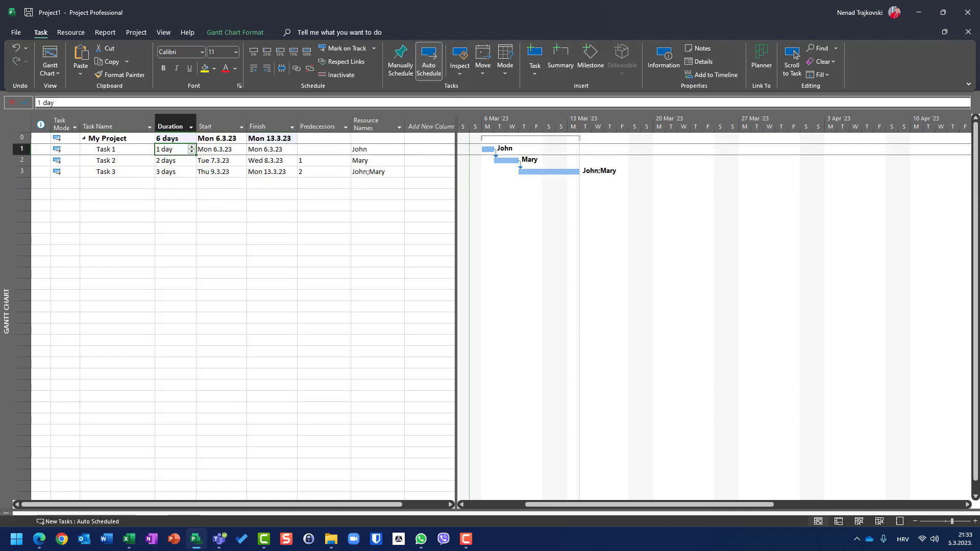
type("4")
key("Return")
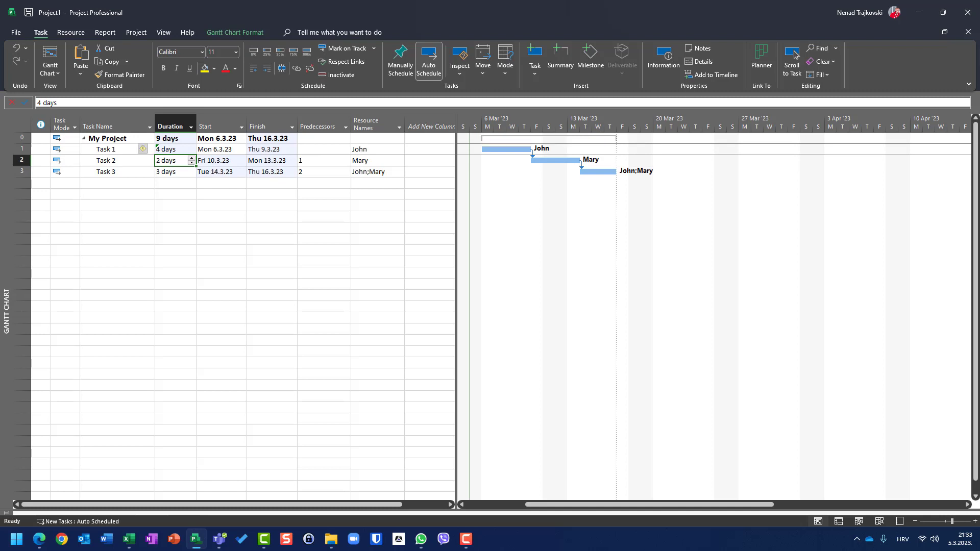
key("Up")
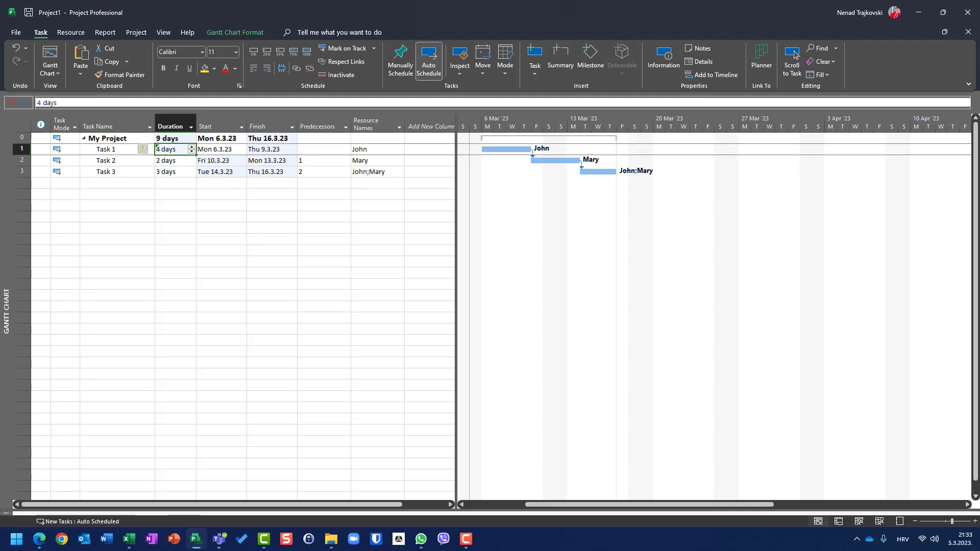
left_click(282, 51)
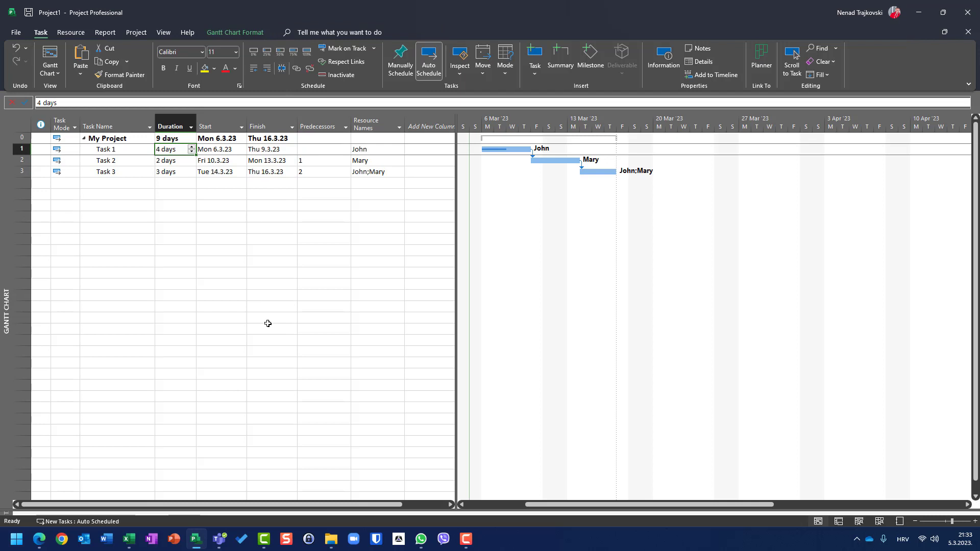
Add Task 4 below Task 3 with a duration of 2 days.
left_click(136, 187)
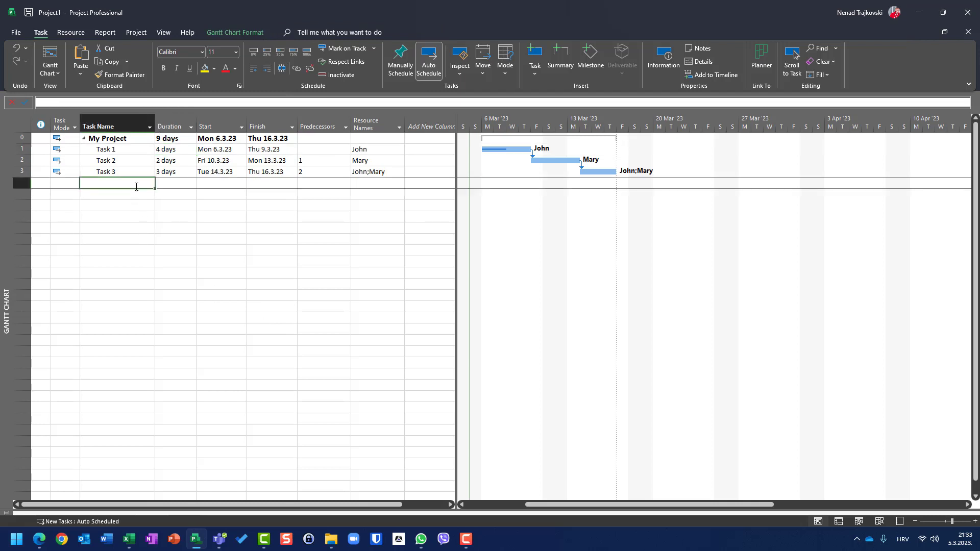
type("Task 4")
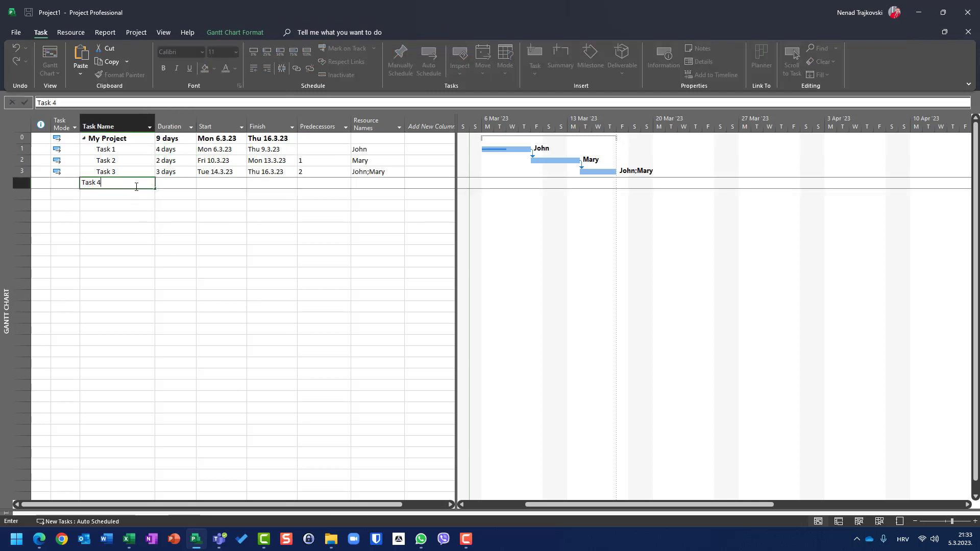
key("Return")
left_click(164, 183)
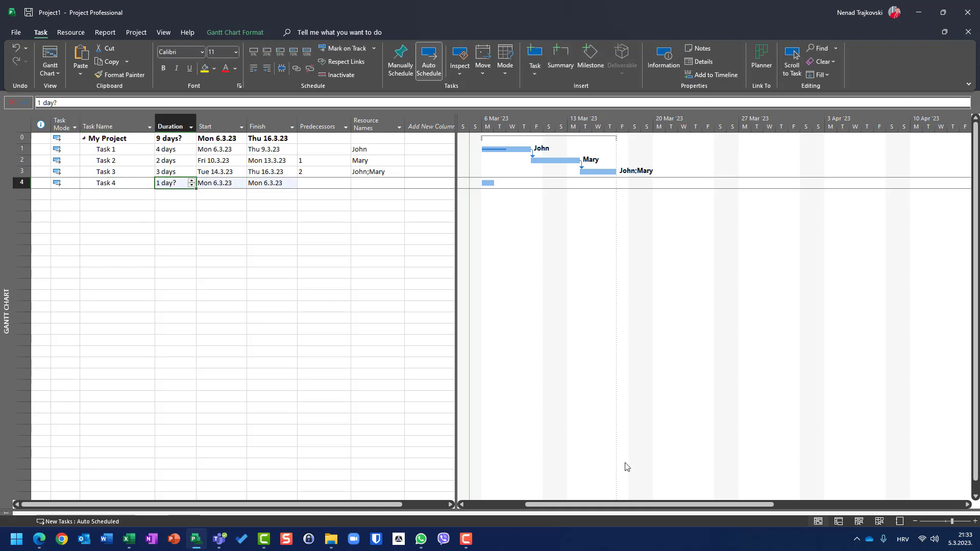
type("2")
Set Task 3 as the predecessor of Task 4.
key("Tab")
key("Tab")
key("Tab")
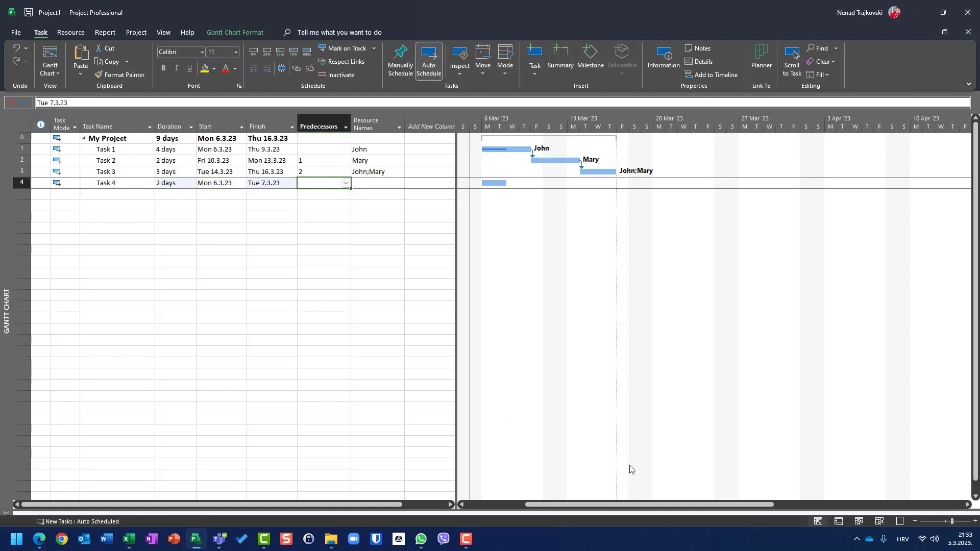
type("3")
key("Return")
key("Up")
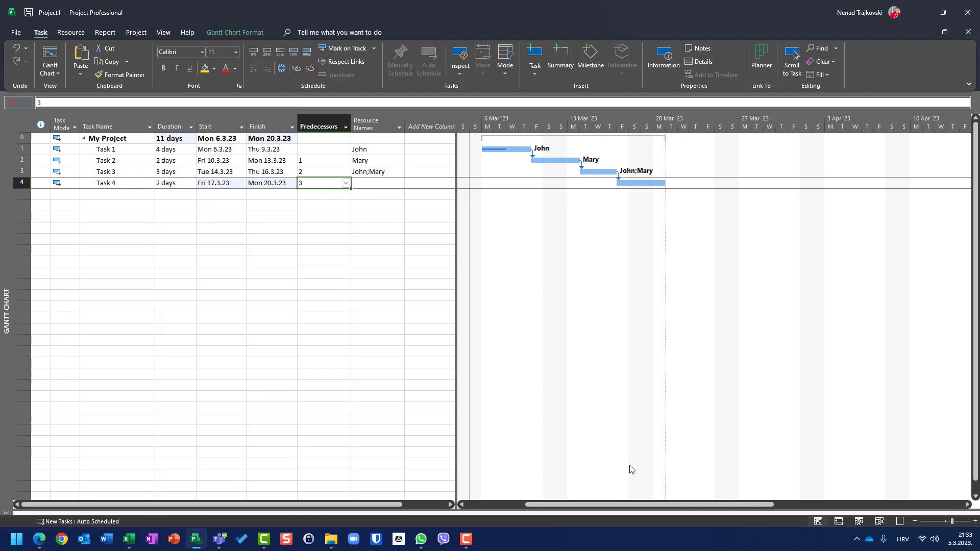
key("Left")
key("Left")
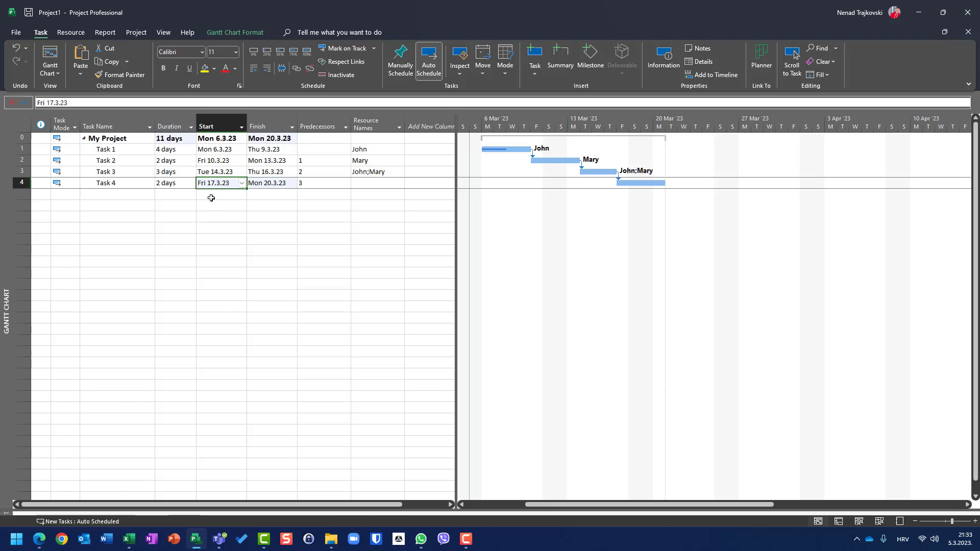
Save the baseline for the selected Task 4 only, overwriting the existing baseline data.
left_click(25, 182)
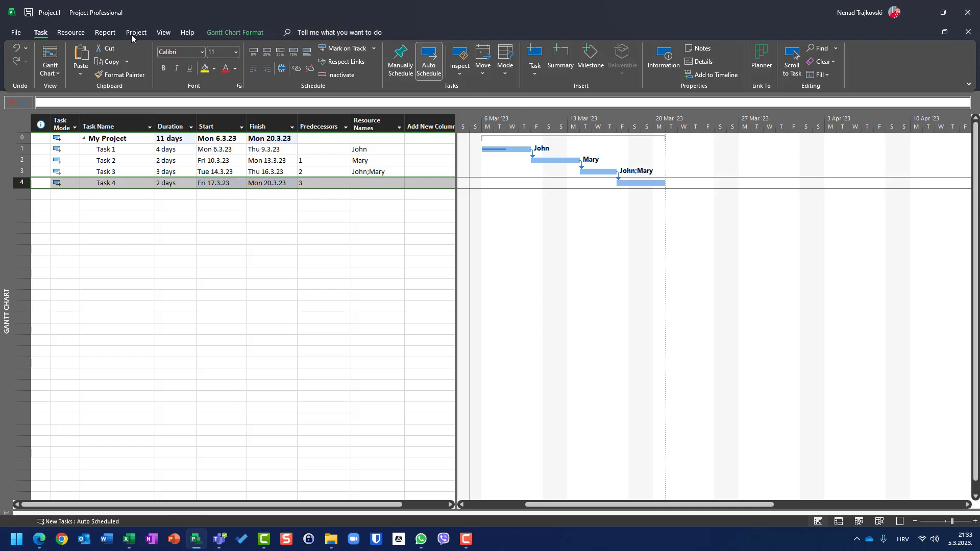
left_click(147, 33)
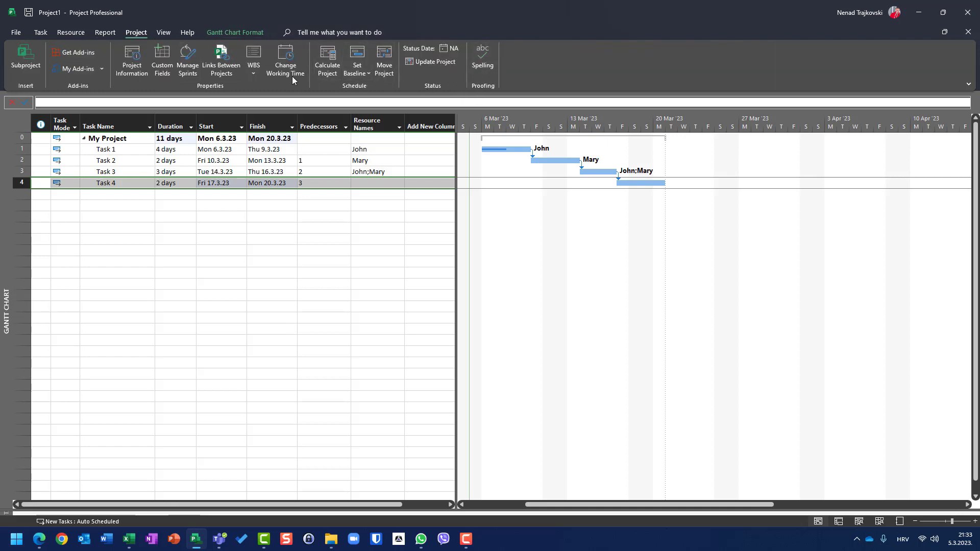
left_click(358, 73)
left_click(378, 89)
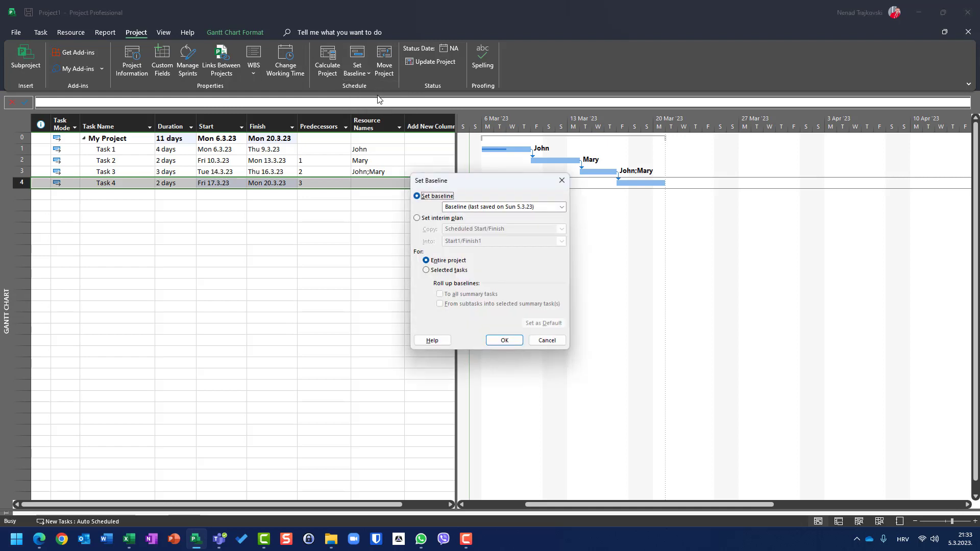
left_click(430, 270)
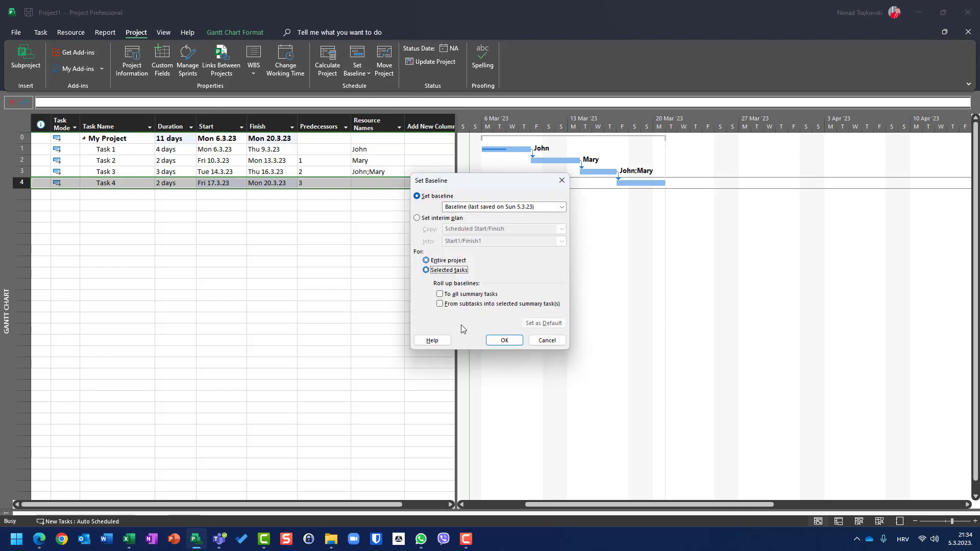
left_click(506, 341)
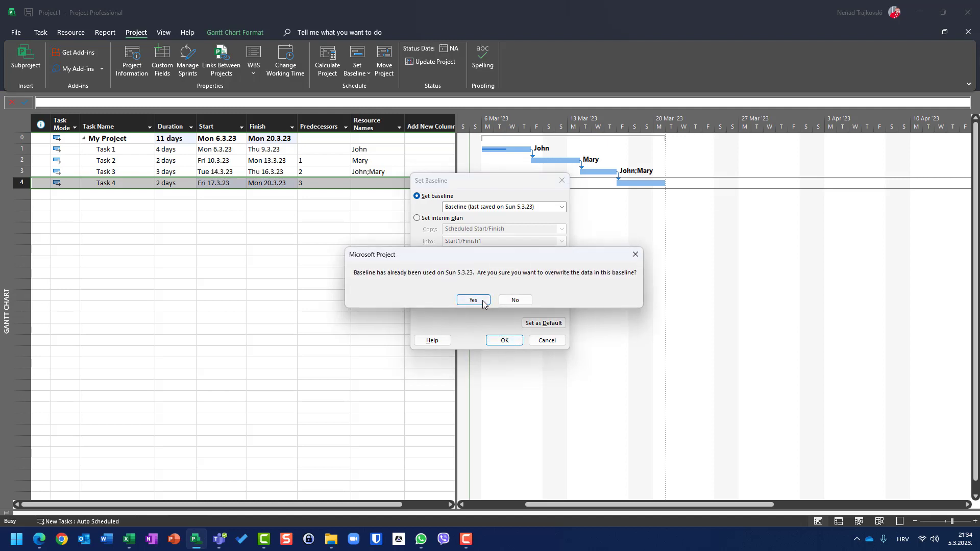
left_click(473, 300)
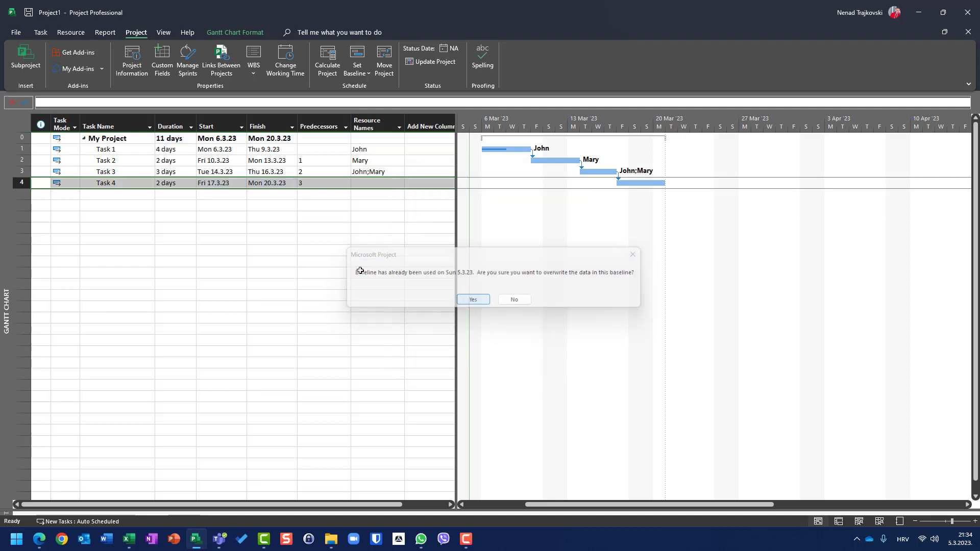
View the Variance table to compare the tasks with the baseline, and return to the Entry table.
left_click(19, 123)
right_click(20, 123)
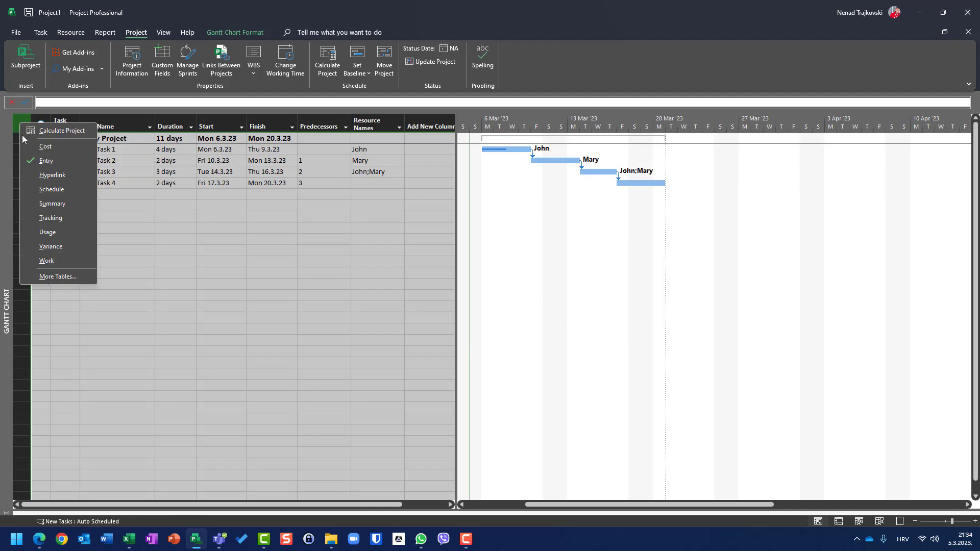
left_click(70, 245)
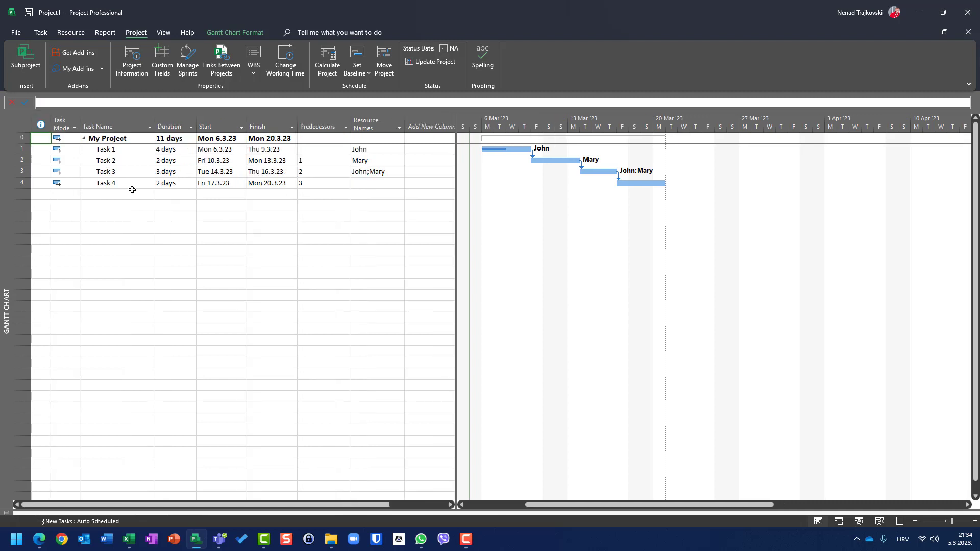
Change Task 4's predecessor to 3FS-3 days so that it has a three-day lead on Task 3.
key("ctrl+a")
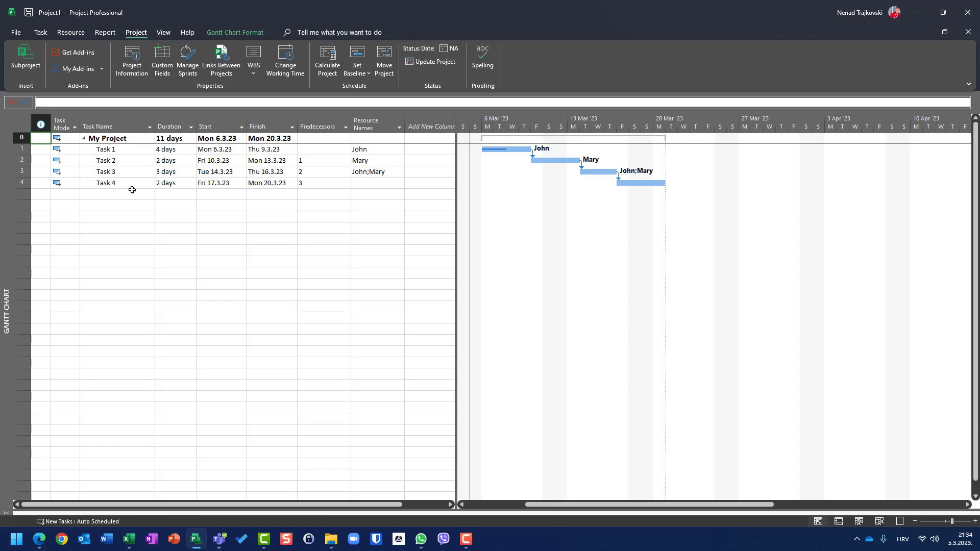
key("Down")
key("Down")
key("Down")
key("Down")
key("Right")
key("Right")
key("Right")
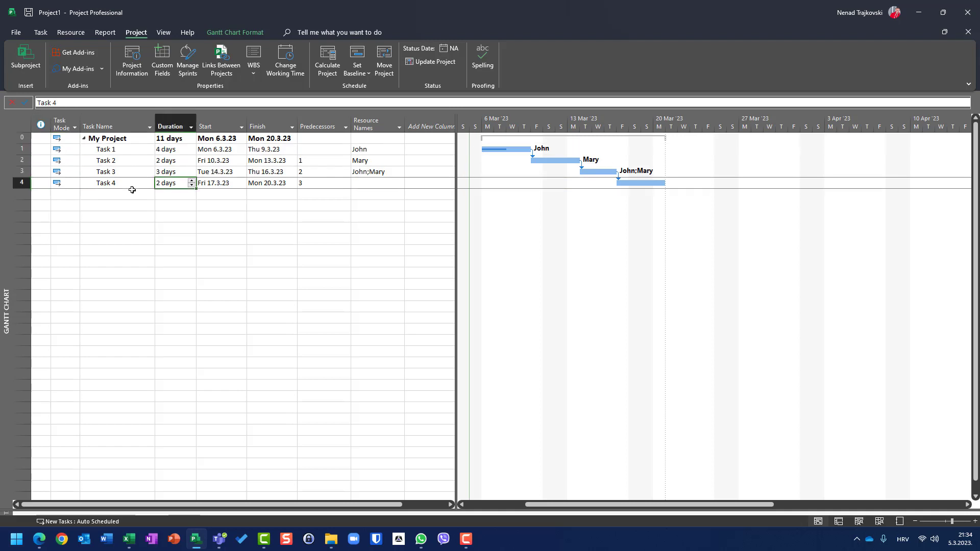
key("Right")
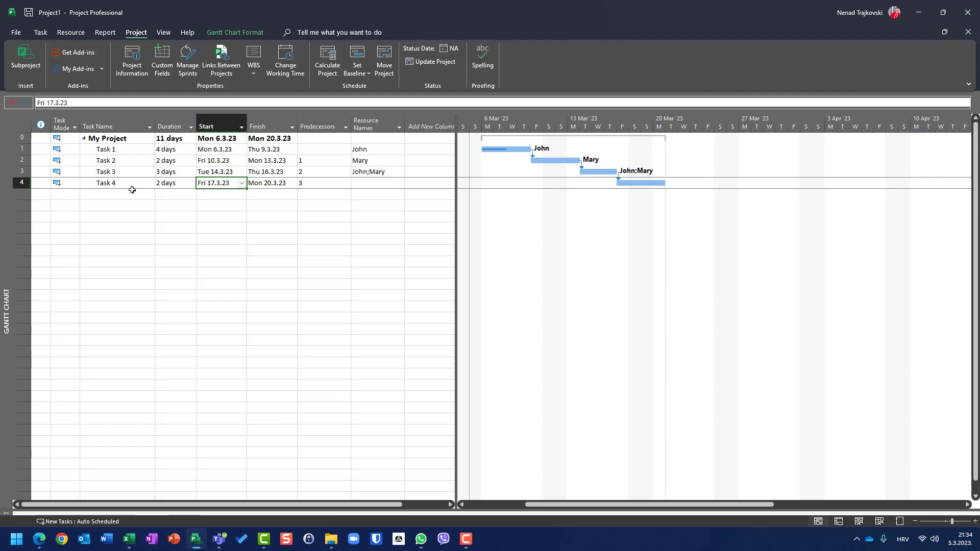
key("Right")
key("Right")
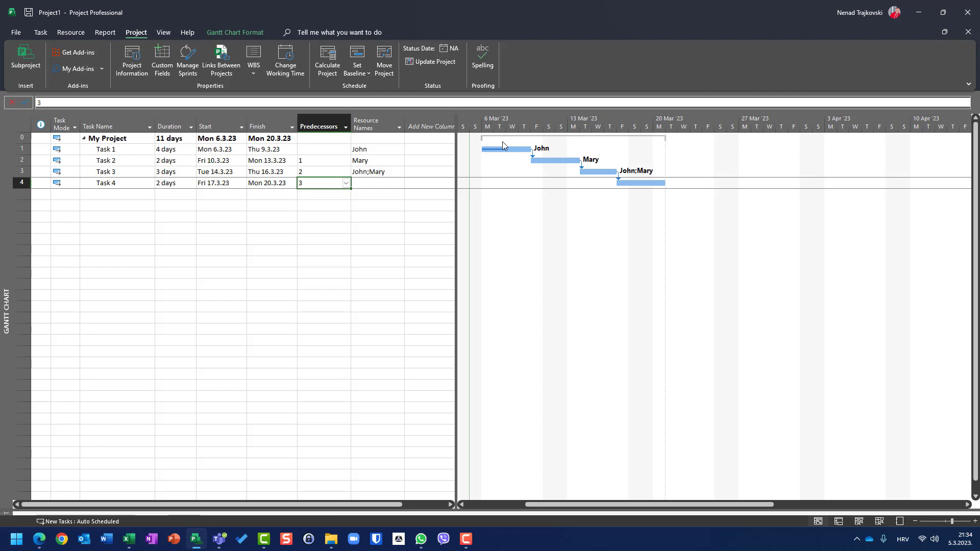
type("3fs")
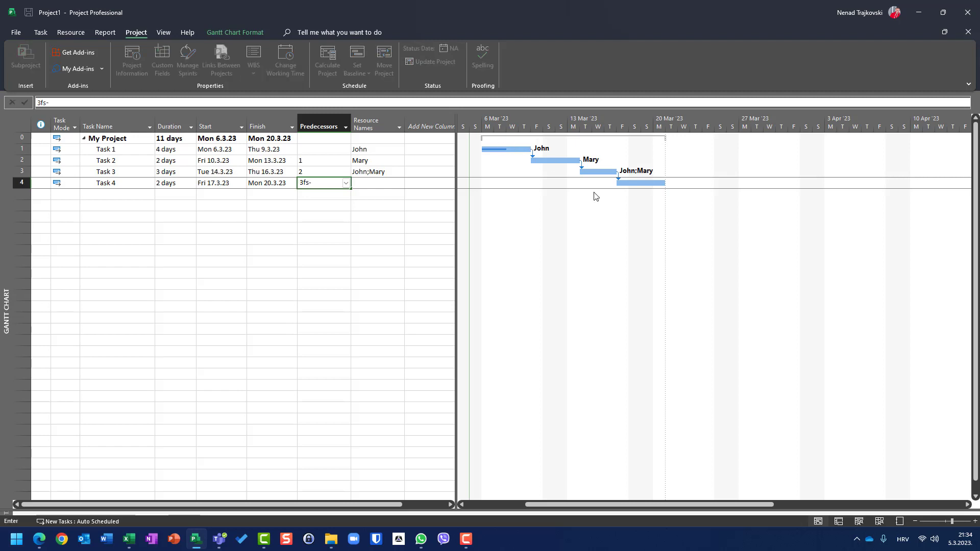
type("-3")
key("Return")
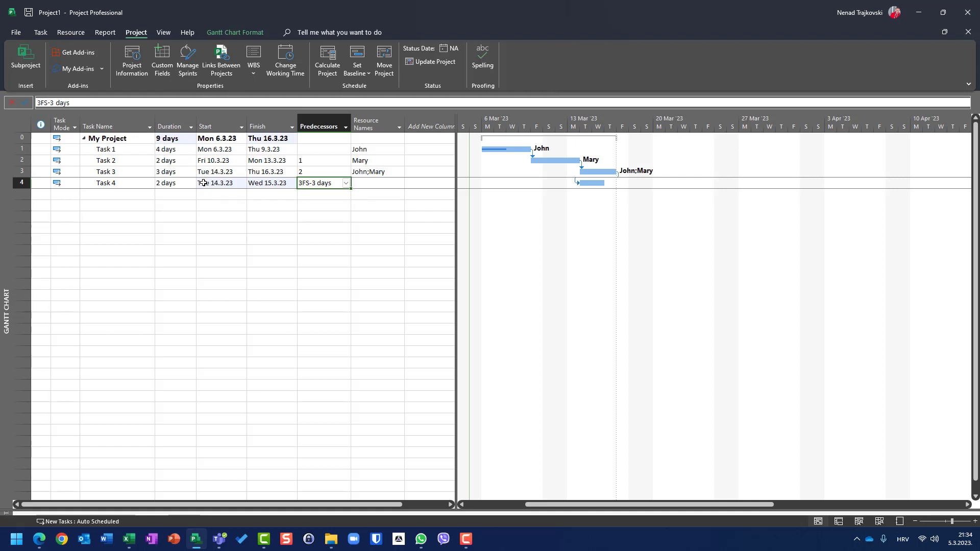
Overwrite the existing baseline for Task 4 only, using the selected tasks option.
left_click(21, 183)
left_click(369, 75)
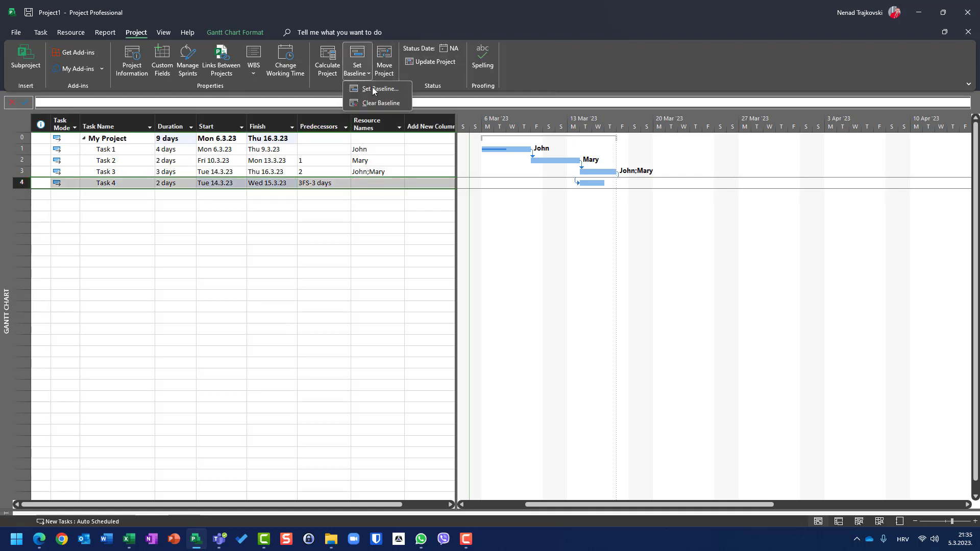
left_click(373, 90)
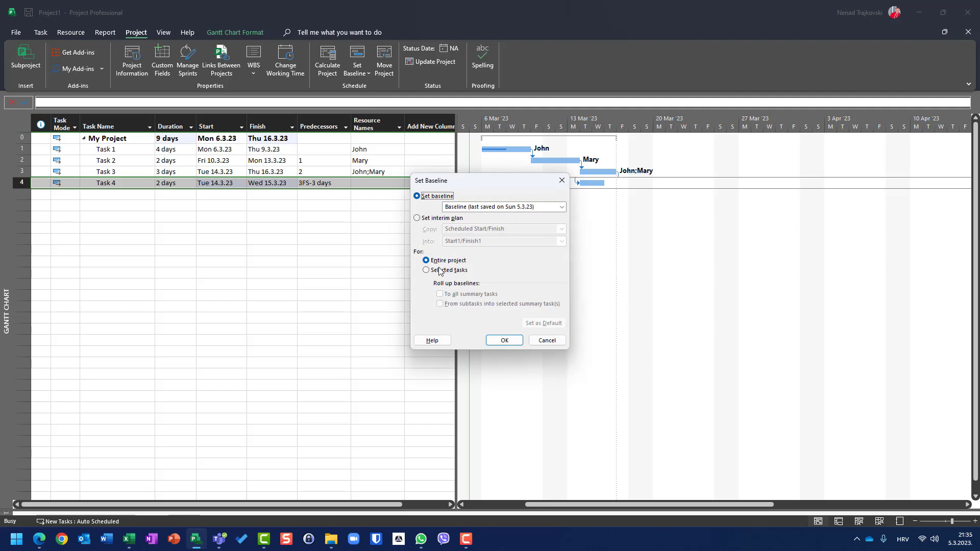
left_click(439, 270)
left_click(504, 340)
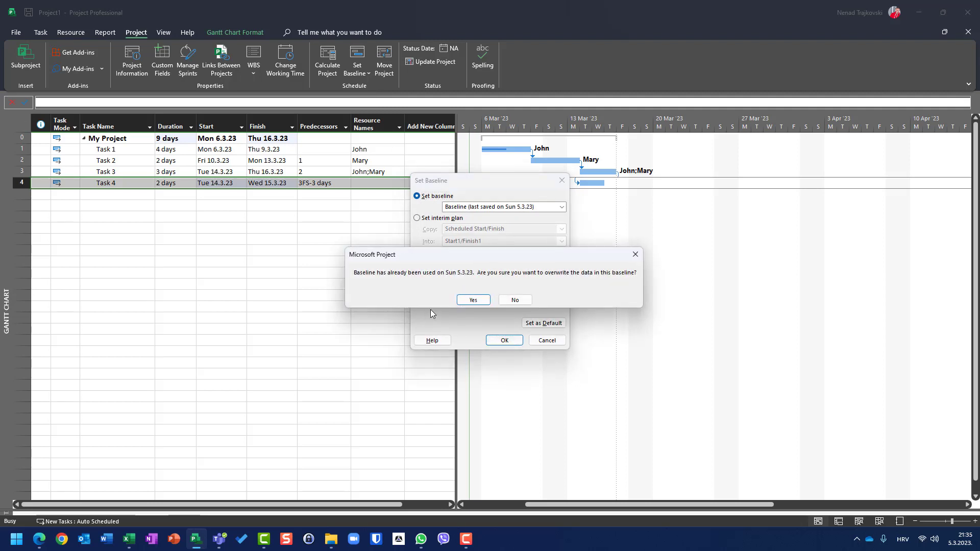
left_click(473, 300)
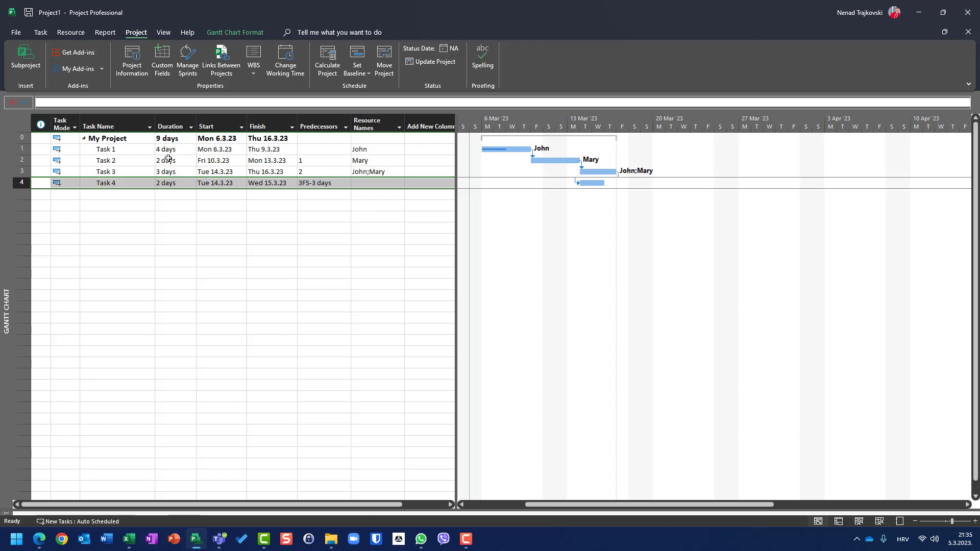
Review Task 4 against its baseline in the Variance table, and return to the Entry table.
left_click(358, 71)
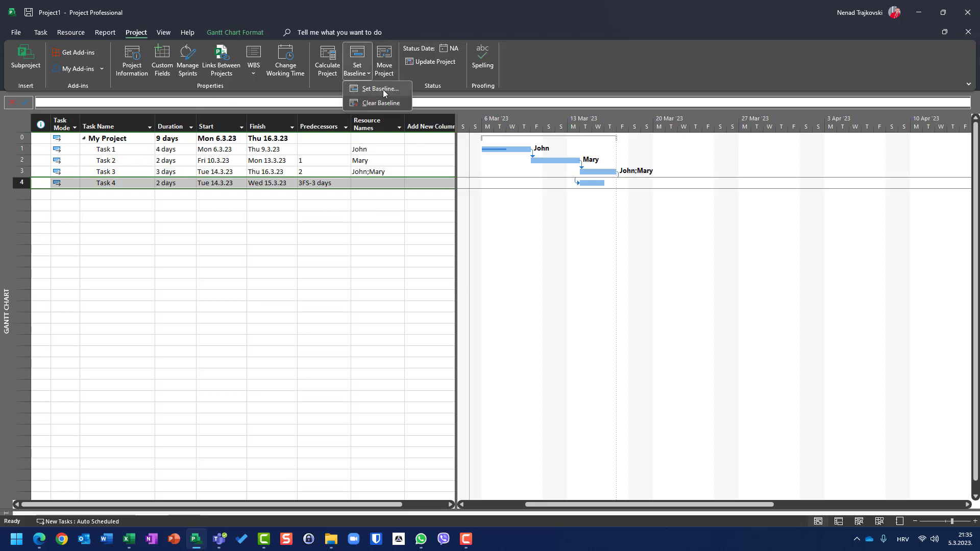
left_click(20, 119)
right_click(21, 119)
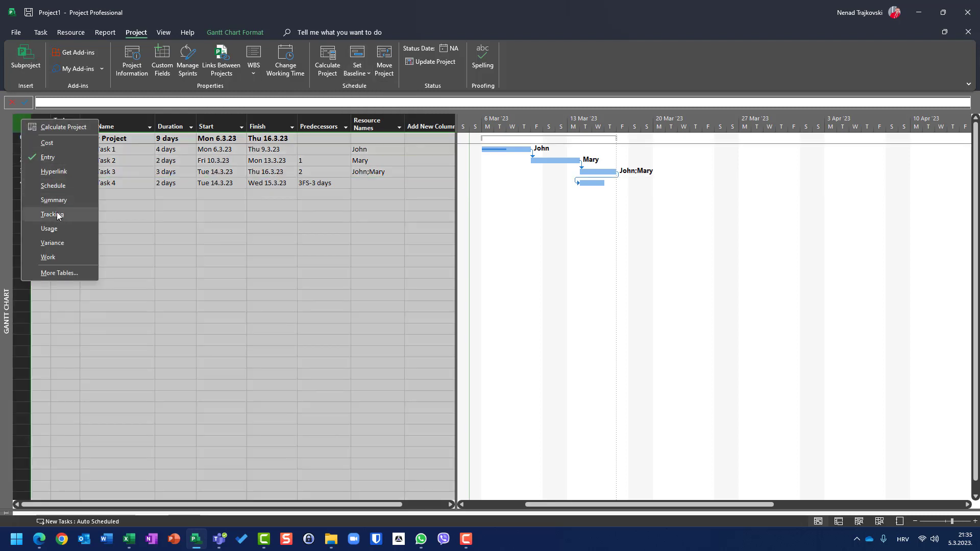
left_click(53, 243)
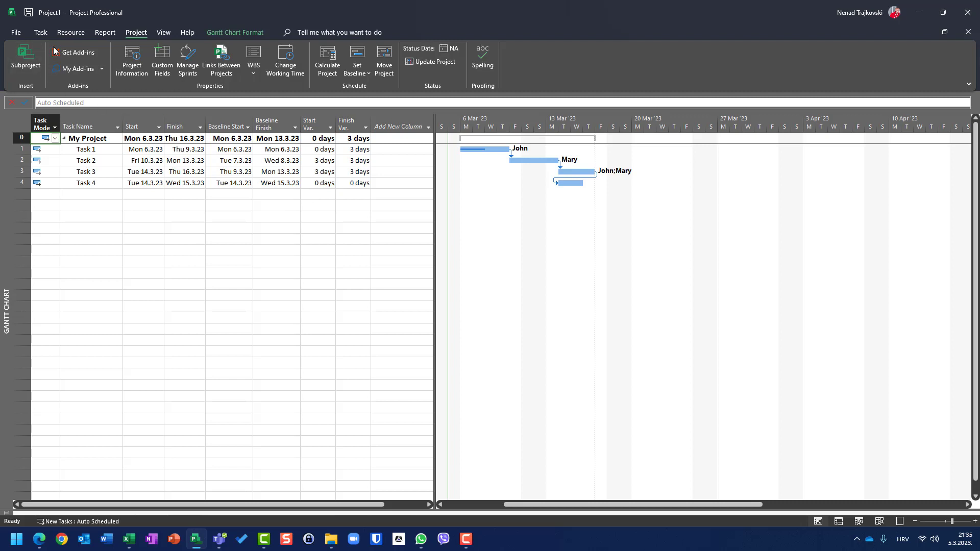
left_click(40, 32)
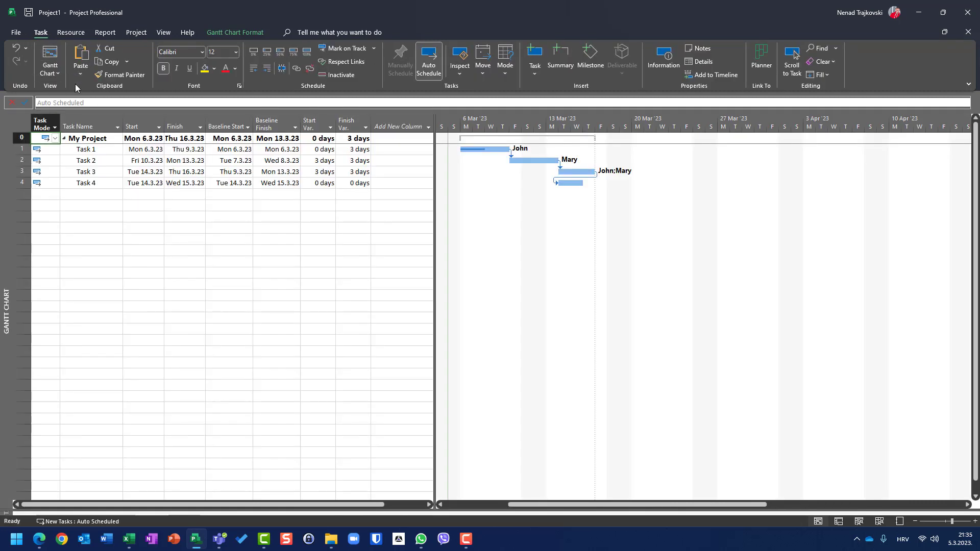
left_click(23, 122)
right_click(23, 121)
left_click(48, 162)
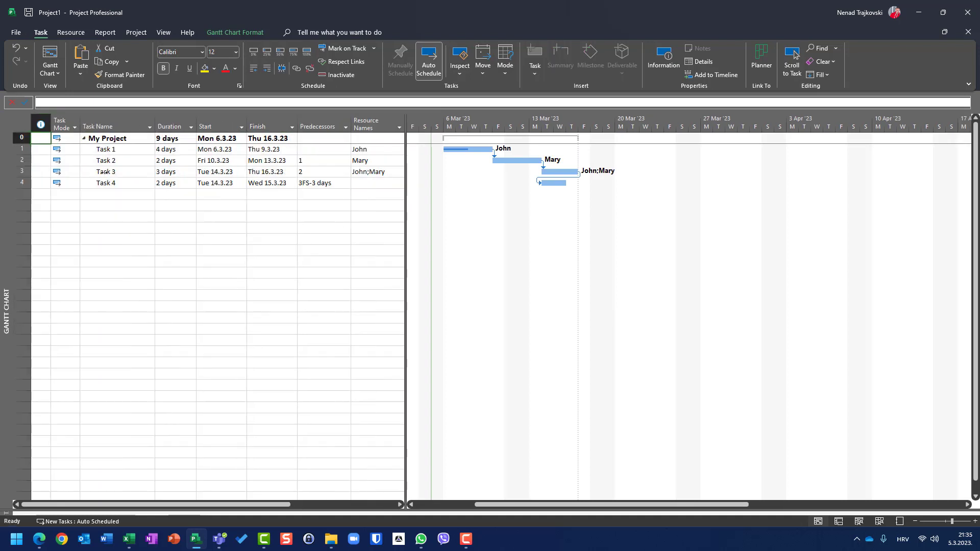
Remove the three-day lead from Task 4 so its predecessor is just 3, and show the Variance table.
left_click(304, 184)
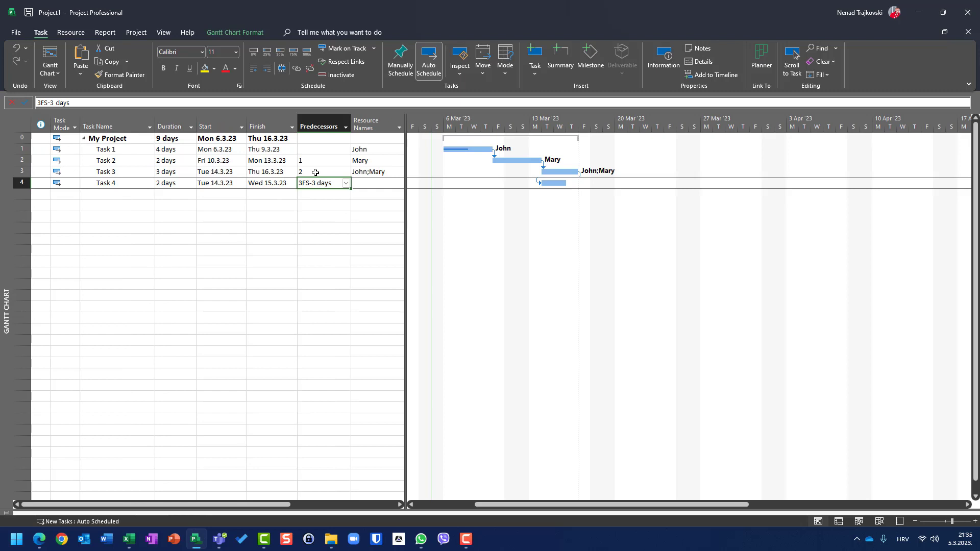
key("BackSpace")
key("BackSpace")
key("BackSpace")
key("BackSpace")
key("BackSpace")
key("BackSpace")
key("BackSpace")
key("BackSpace")
key("BackSpace")
key("Return")
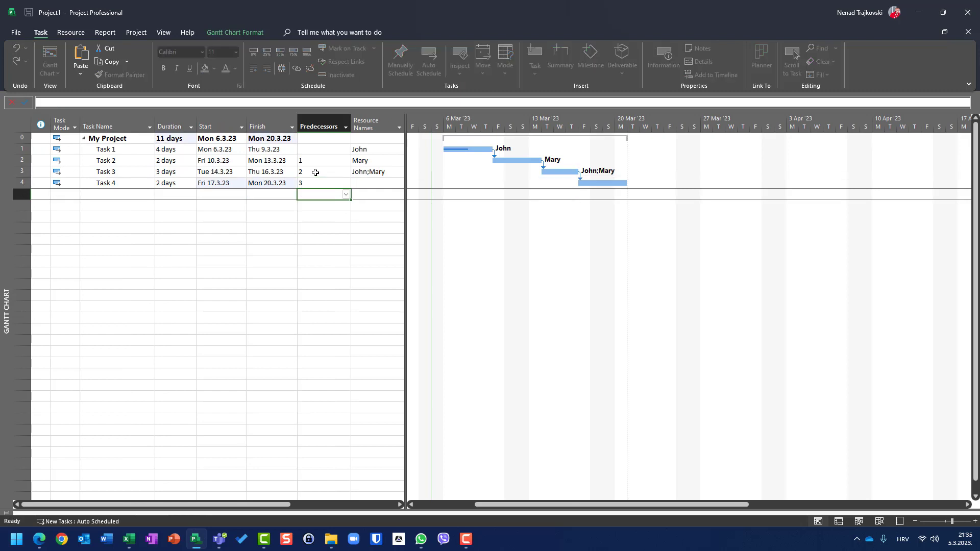
right_click(19, 123)
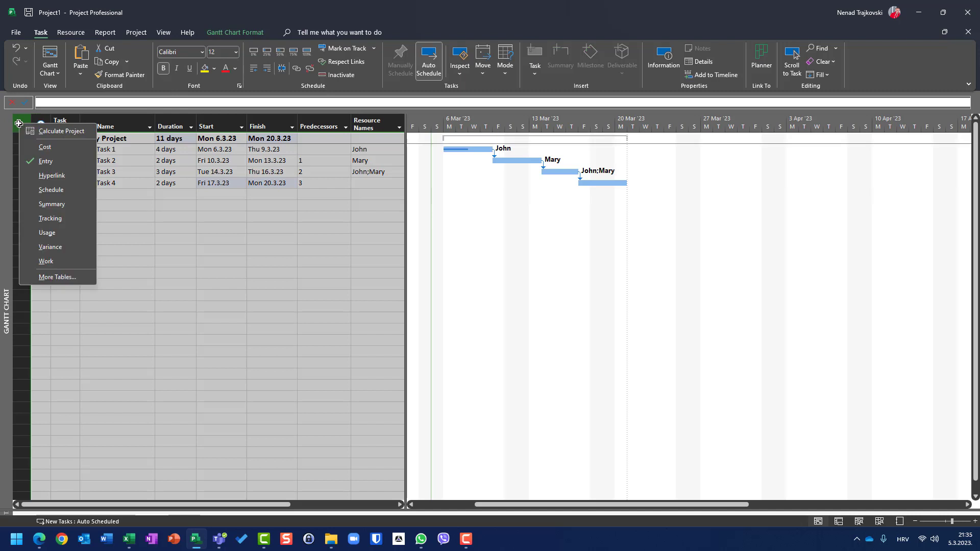
left_click(56, 247)
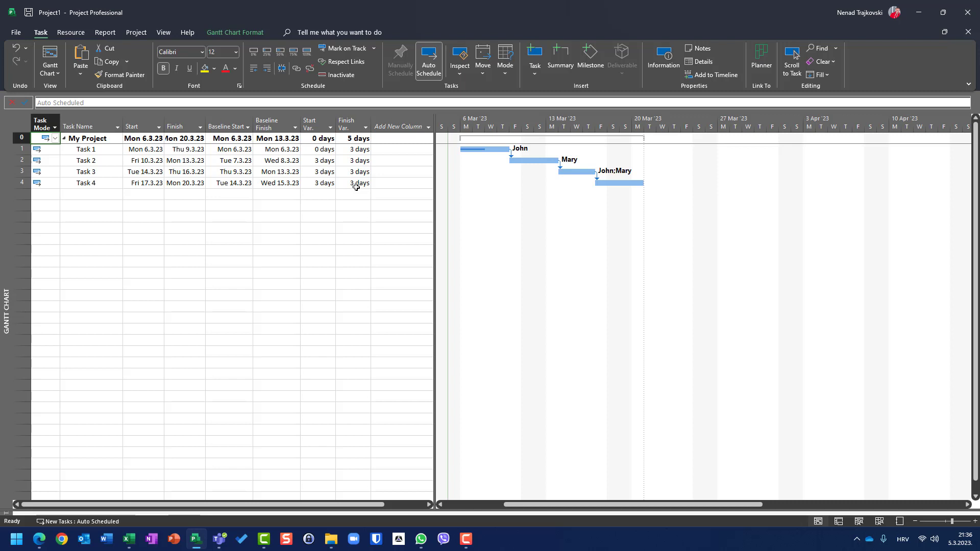
Delete Task 4 from the project and switch back to the Entry table.
left_click(21, 183)
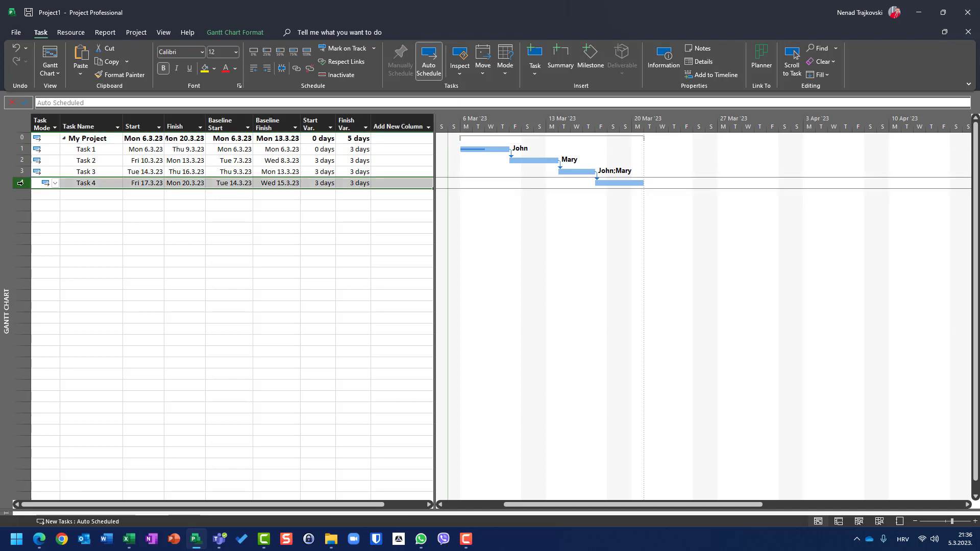
key("Delete")
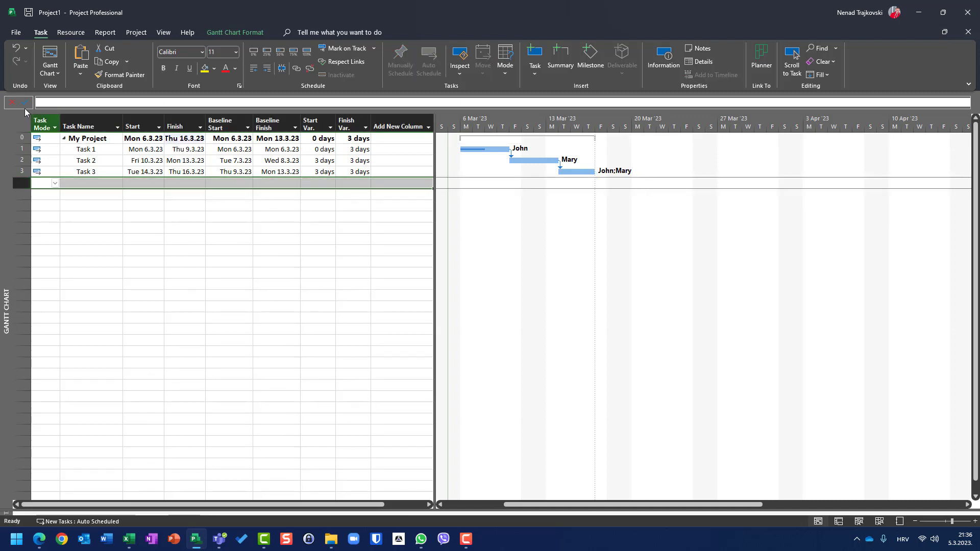
right_click(21, 122)
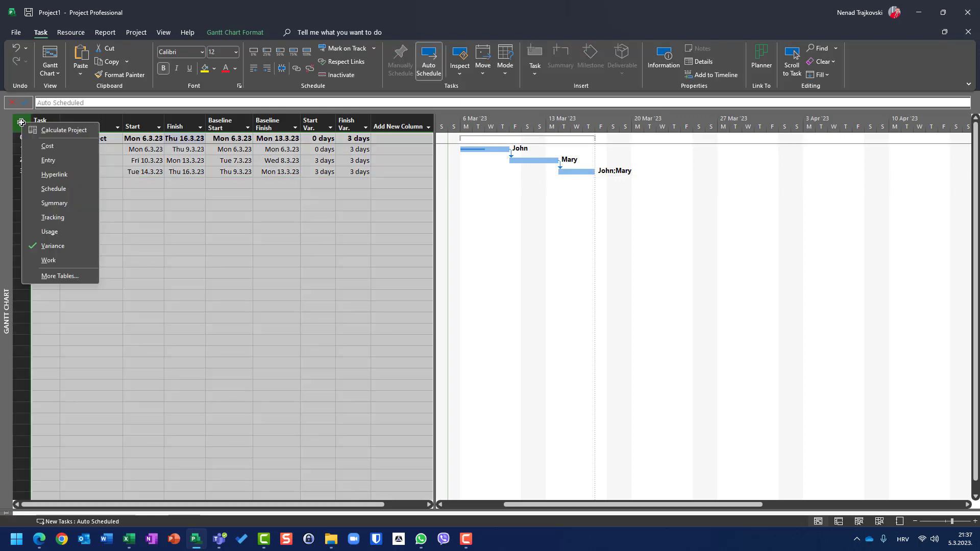
left_click(57, 160)
Set Task 1's duration to 1 day.
left_click(184, 150)
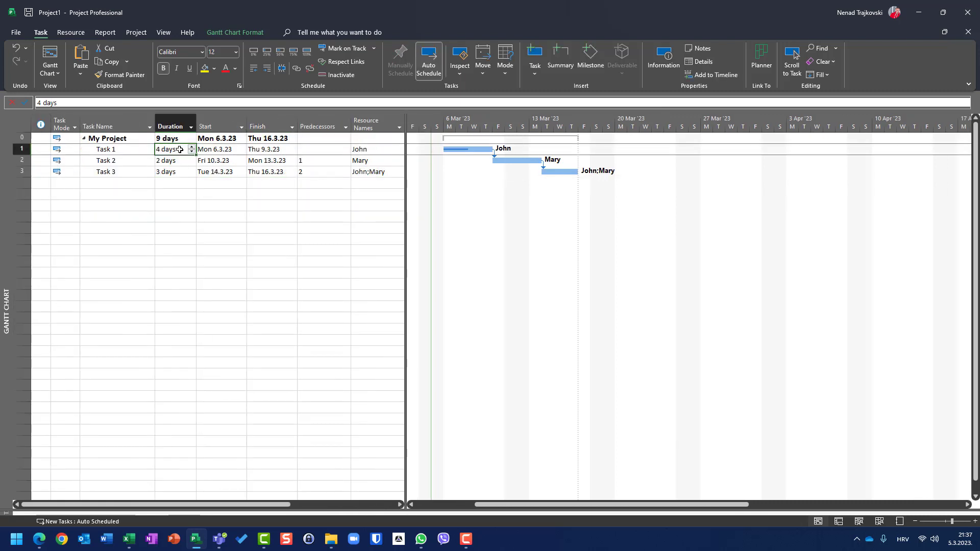
type("1")
key("Return")
key("Up")
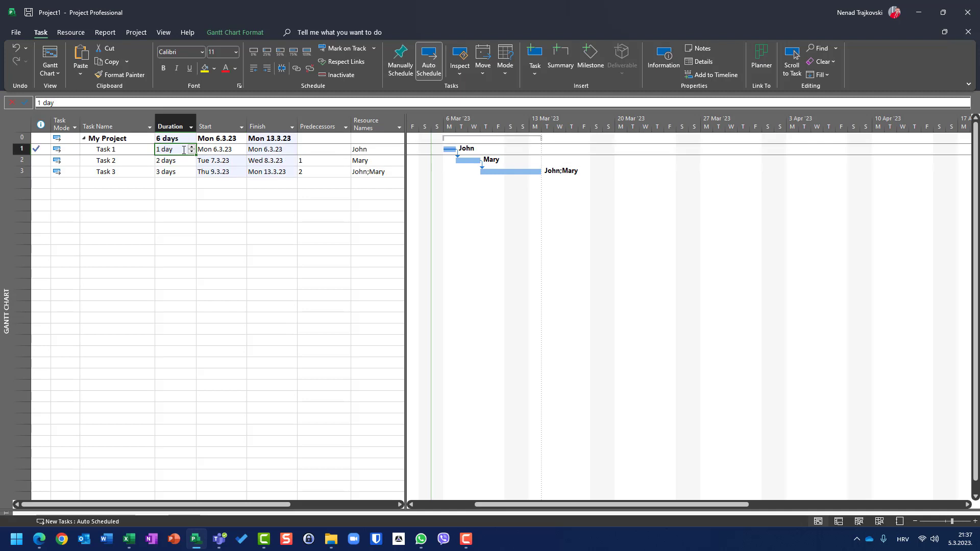
Save the baseline for the entire project, overwriting the existing baseline data.
left_click(136, 32)
left_click(360, 67)
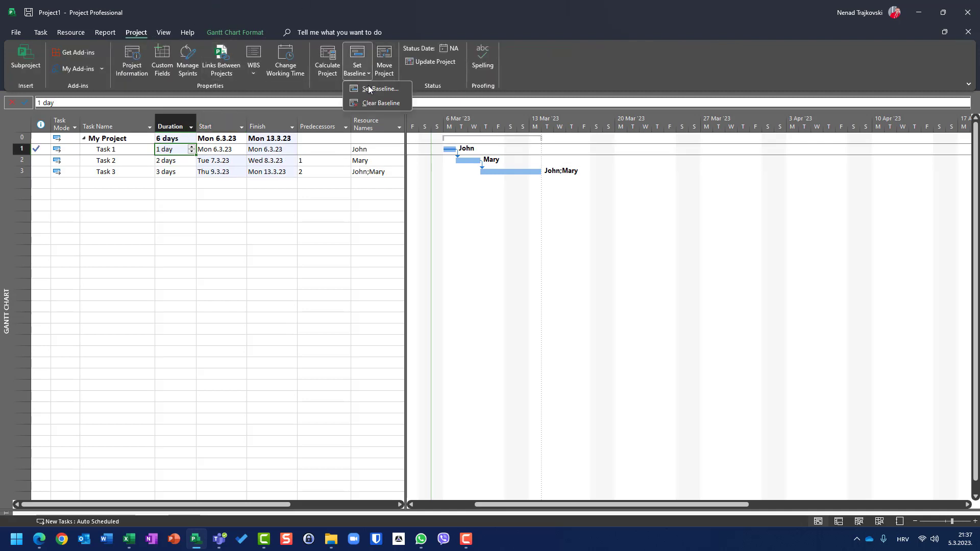
left_click(370, 88)
left_click(503, 339)
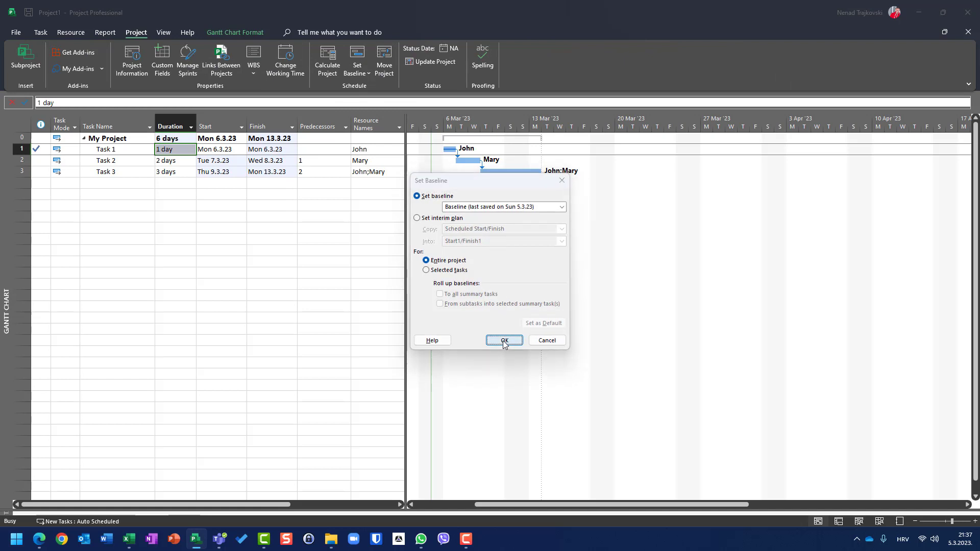
left_click(473, 300)
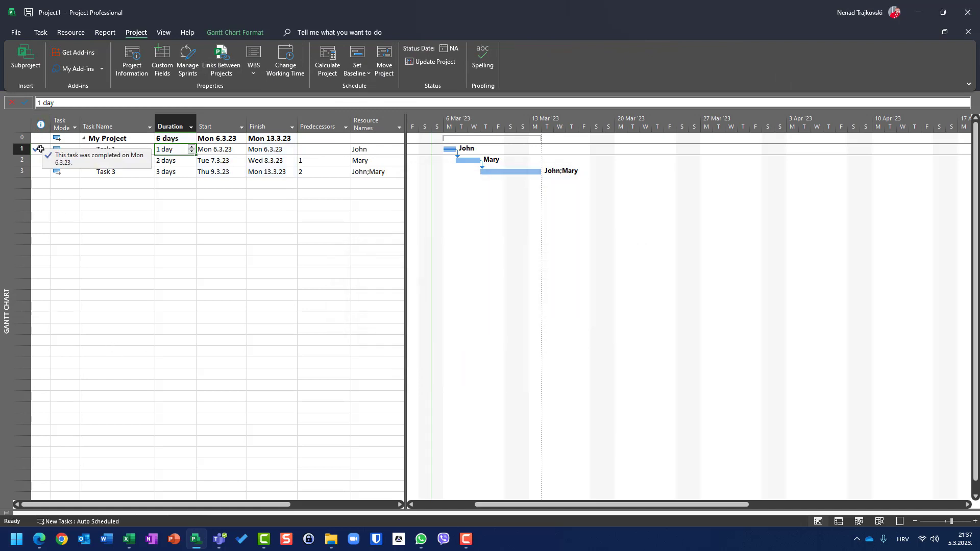
Compare the three tasks with the new baseline in the Variance table, and return to the Entry table.
right_click(22, 125)
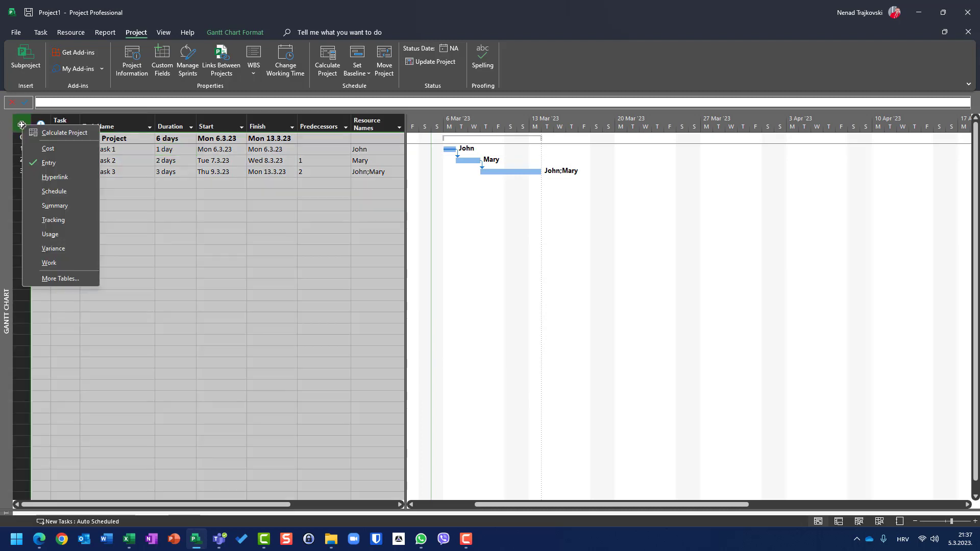
left_click(62, 249)
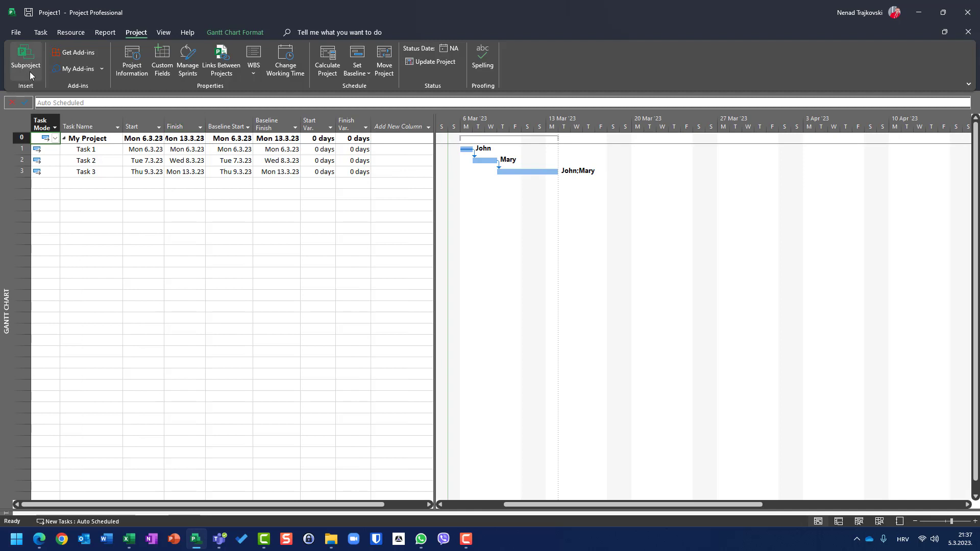
left_click(40, 32)
left_click(44, 67)
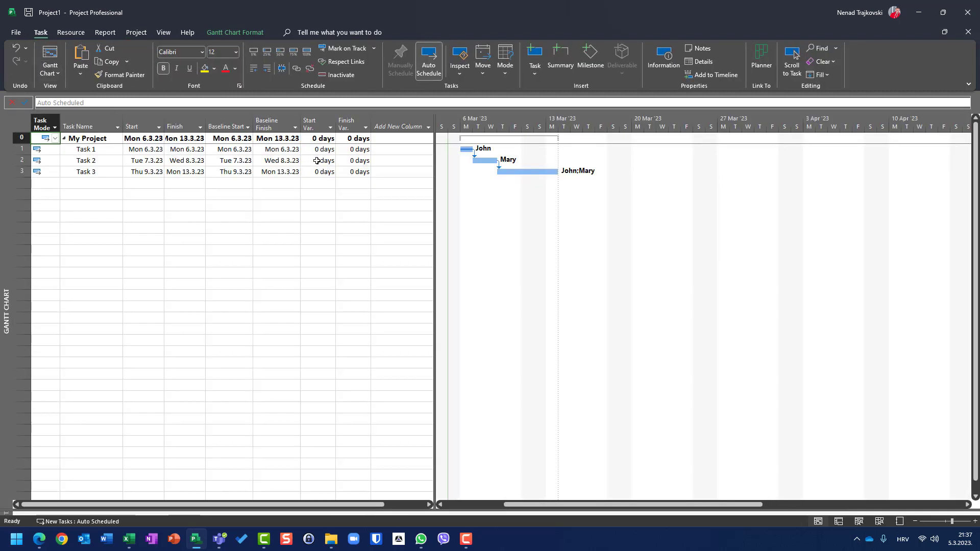
left_click(23, 121)
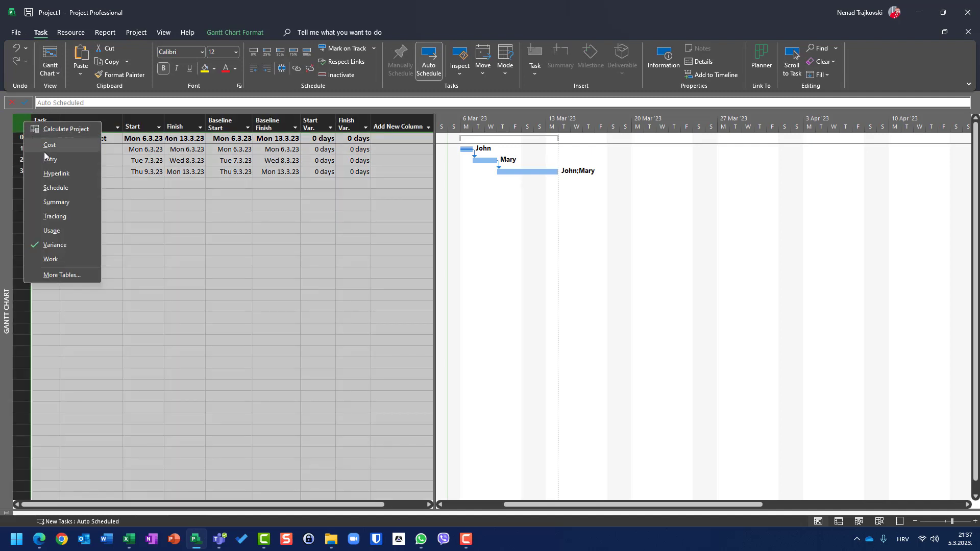
left_click(49, 159)
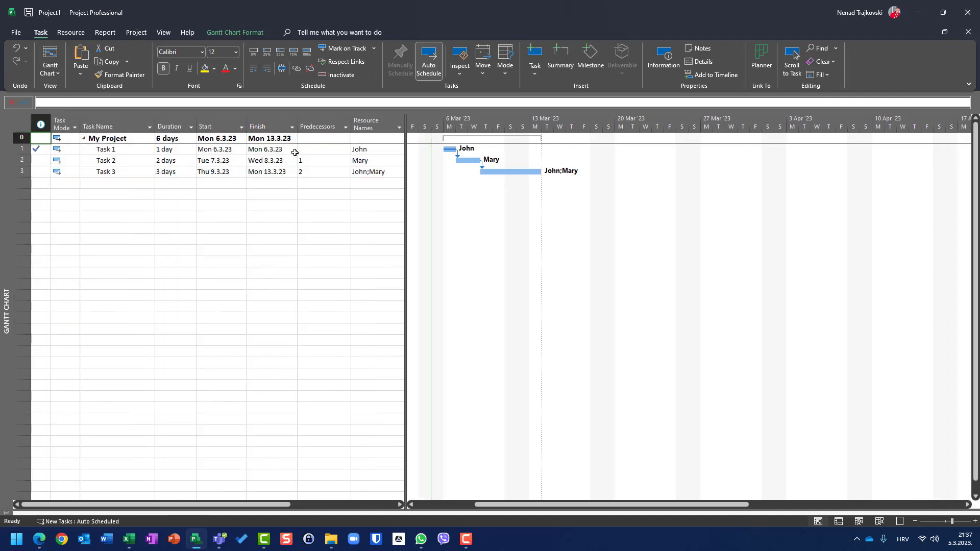
Set Task 1's duration to 4 days.
left_click(182, 150)
type("4")
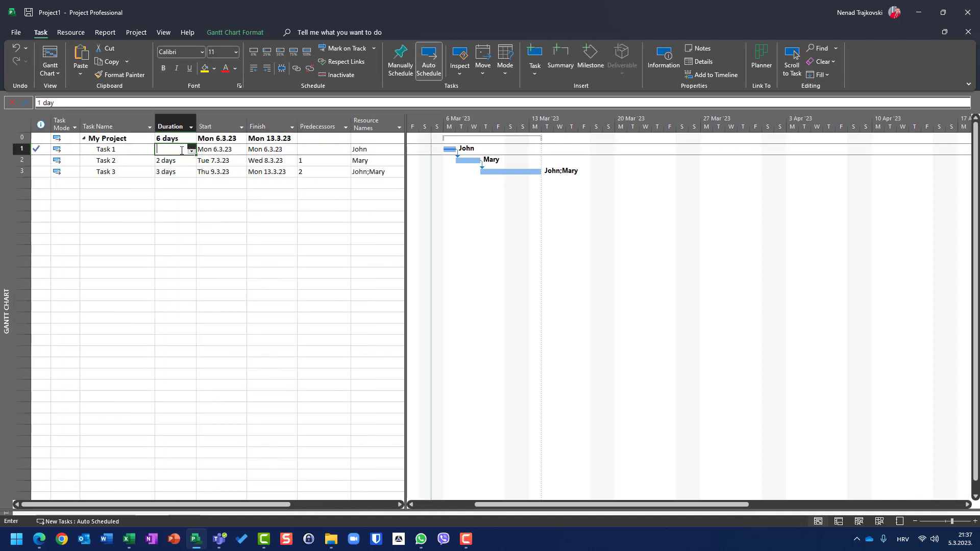
key("Return")
Add a task named "Tak 4" below Task 3 with a duration of 2 days and predecessor 3.
key("Down")
key("Down")
key("Left")
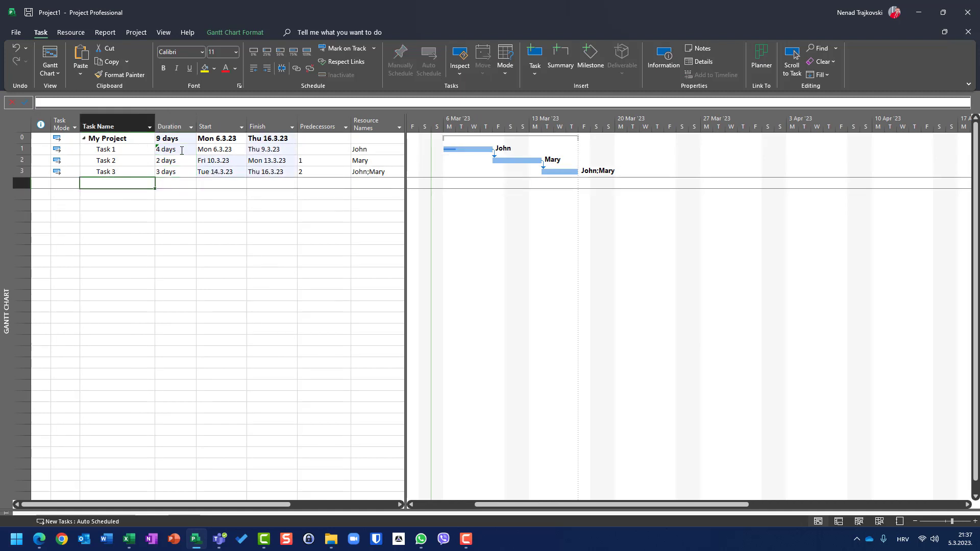
type("Tak 4")
key("Tab")
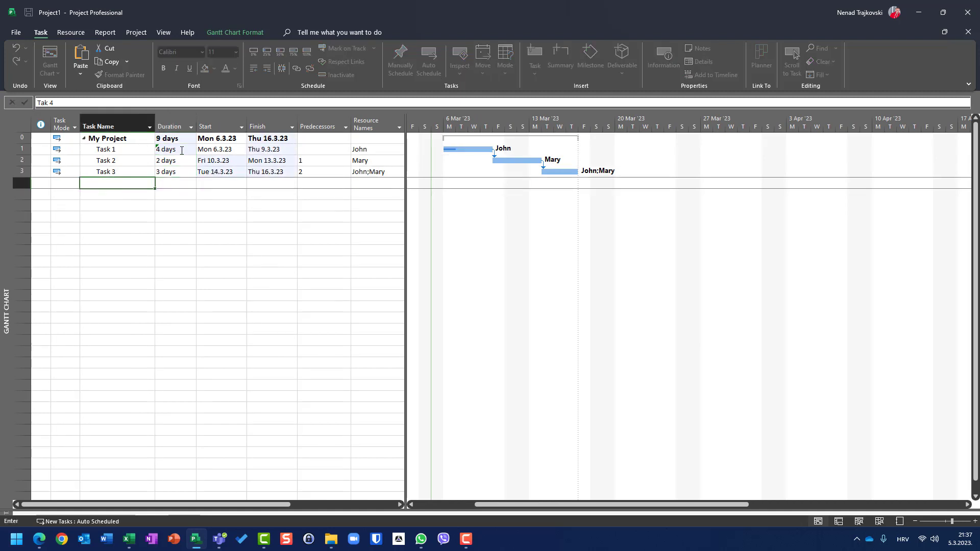
type("2")
key("Tab")
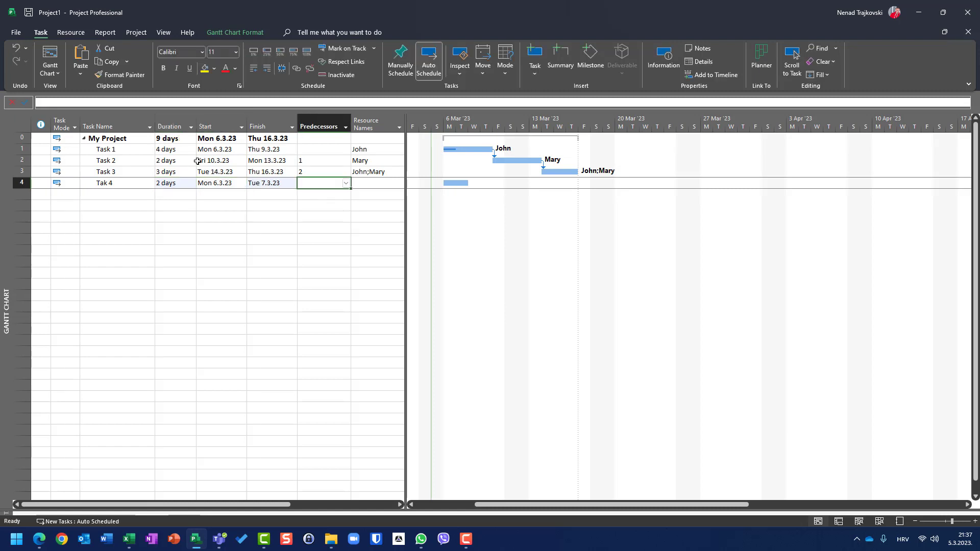
type("3")
key("Return")
key("Up")
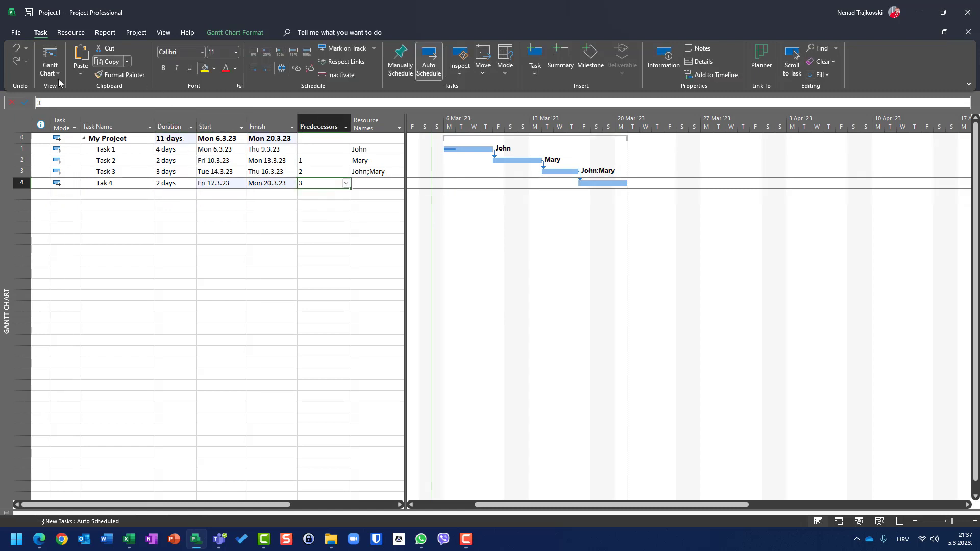
Save the baseline for the selected task "Tak 4" only, overwriting its data in the existing baseline.
left_click(20, 183)
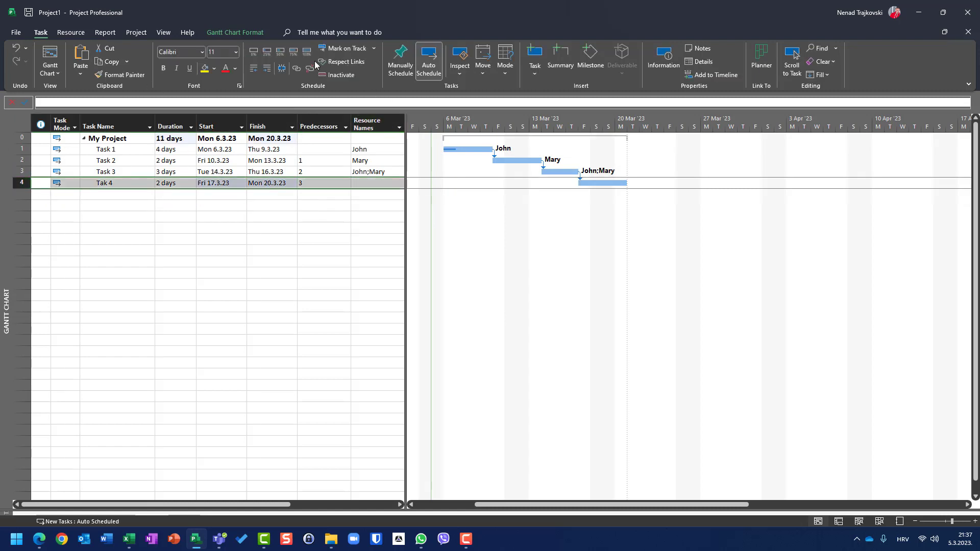
left_click(144, 33)
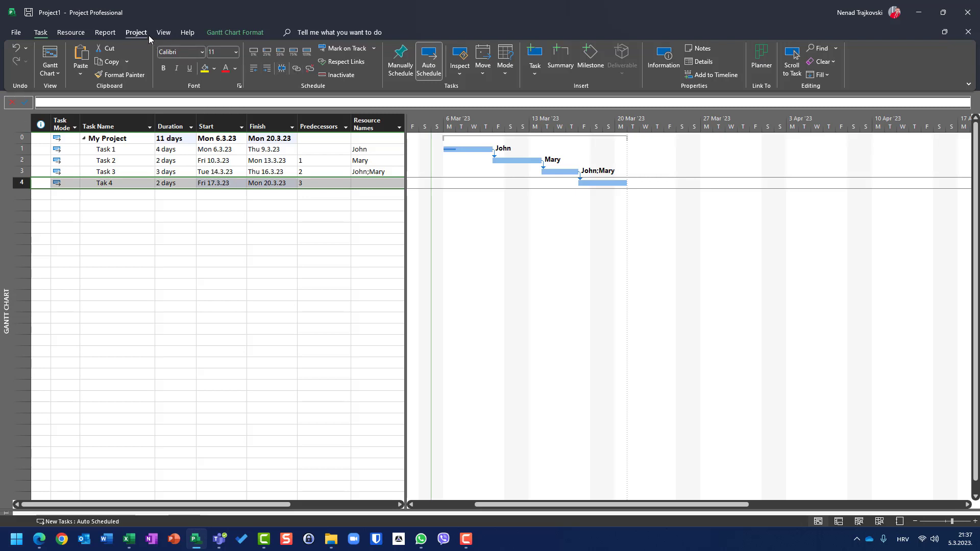
left_click(359, 66)
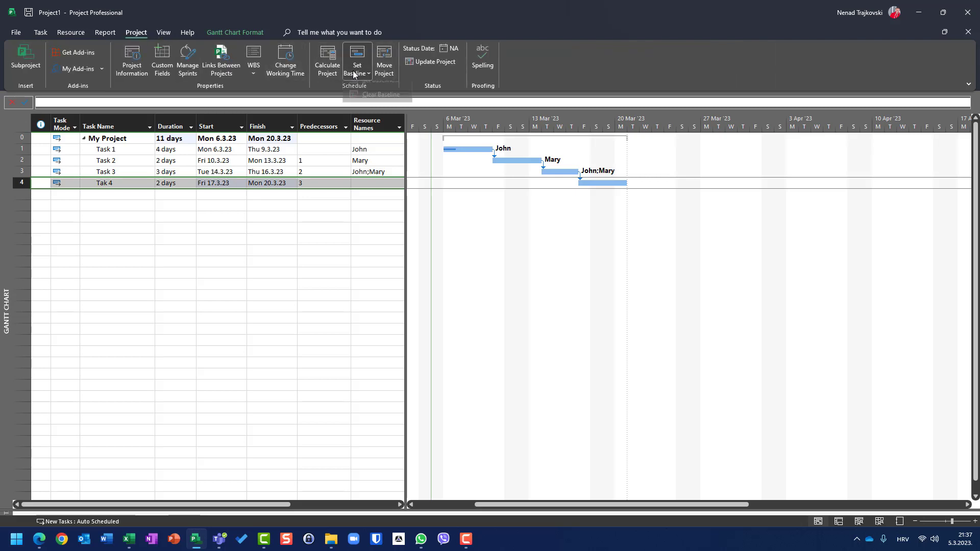
left_click(367, 90)
left_click(448, 270)
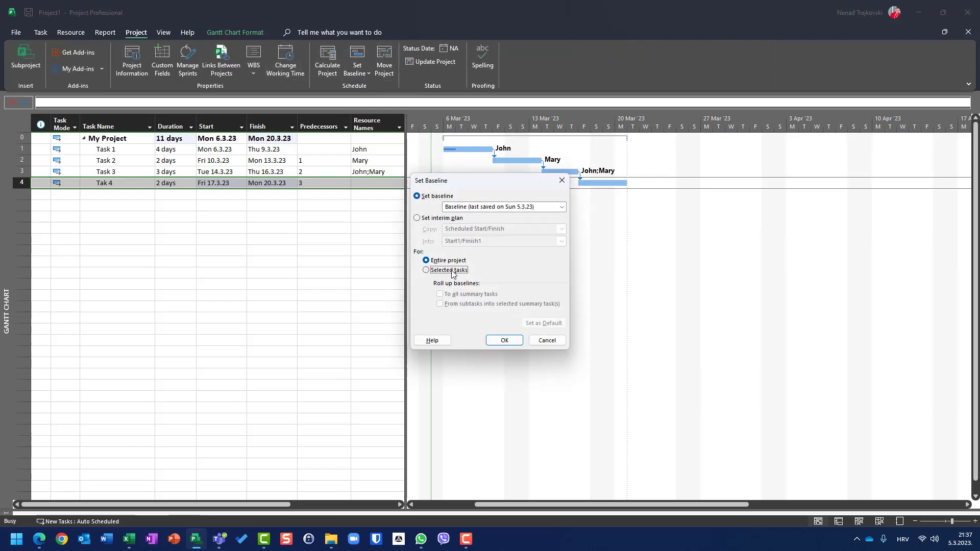
left_click(504, 340)
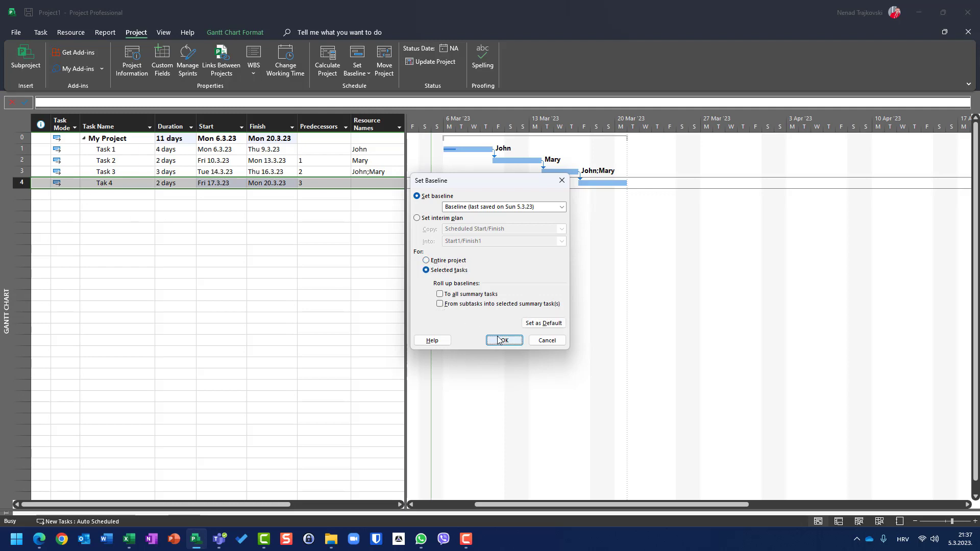
left_click(473, 299)
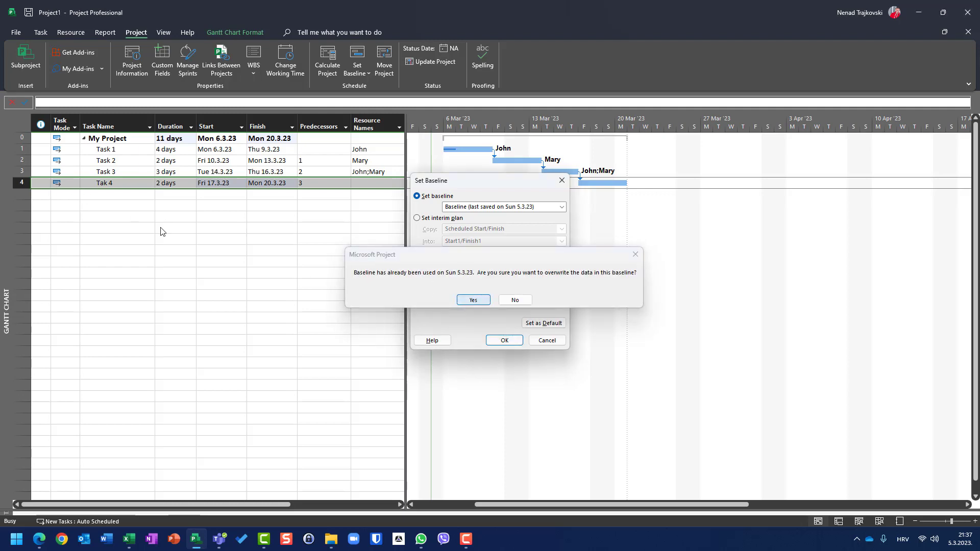
Show the Variance table, correct the name of the fourth task to "Task 4", and dismiss the update notification.
right_click(23, 117)
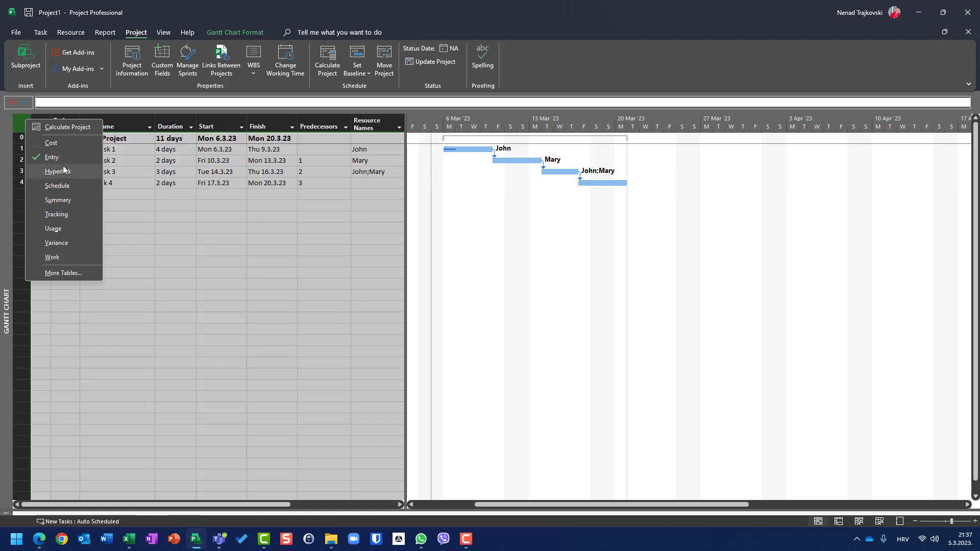
left_click(62, 243)
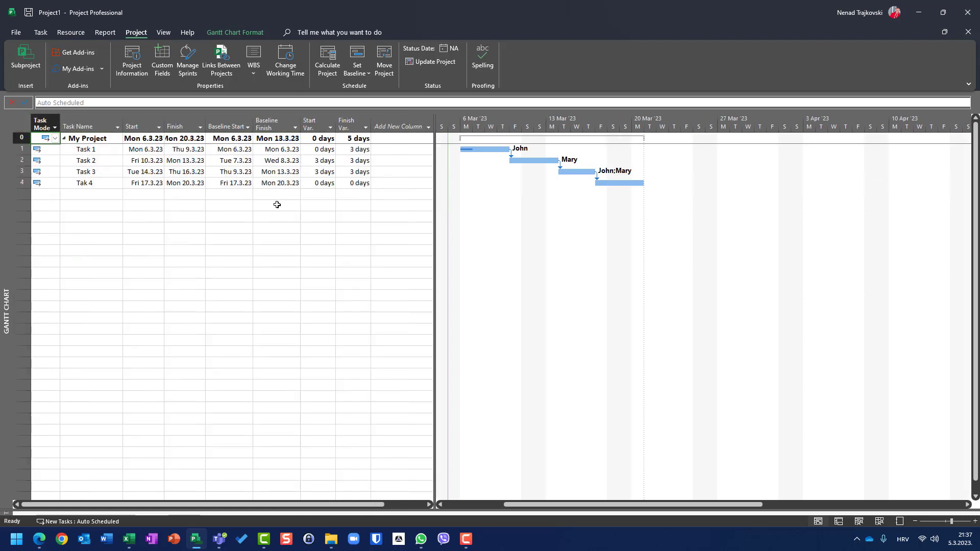
left_click(80, 184)
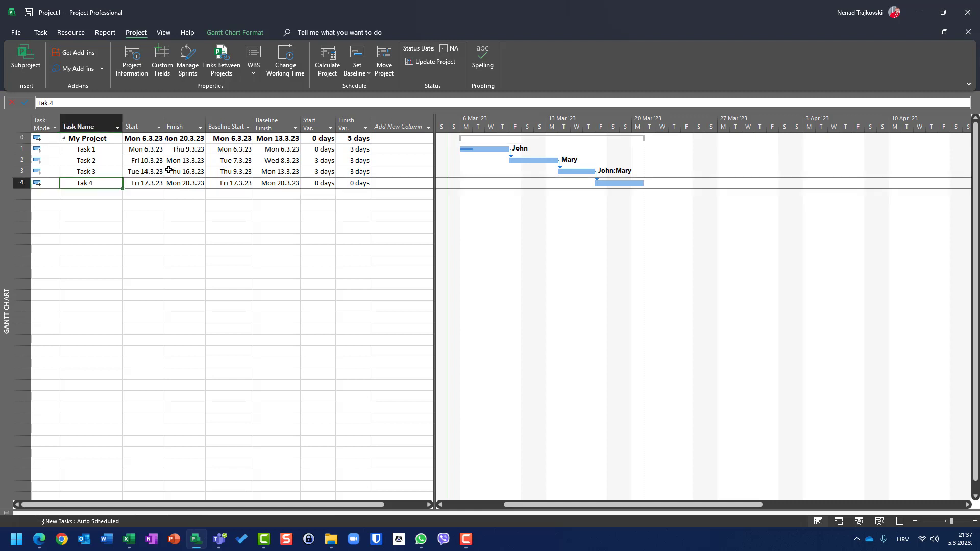
type("Task")
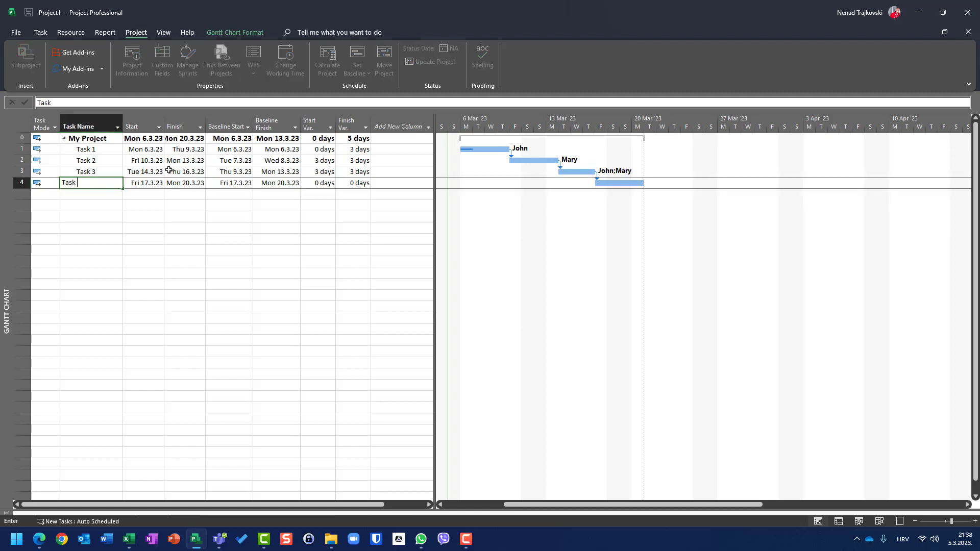
key("Return")
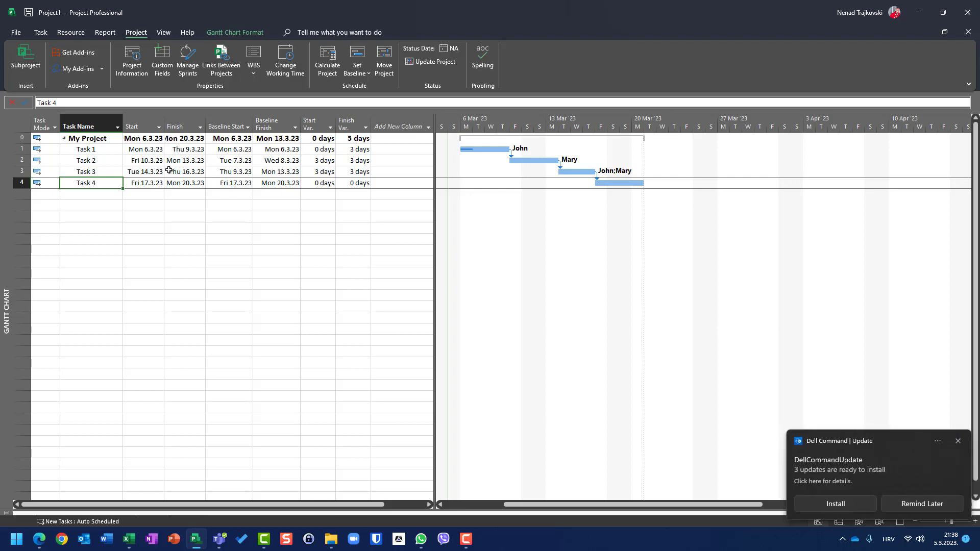
left_click(958, 441)
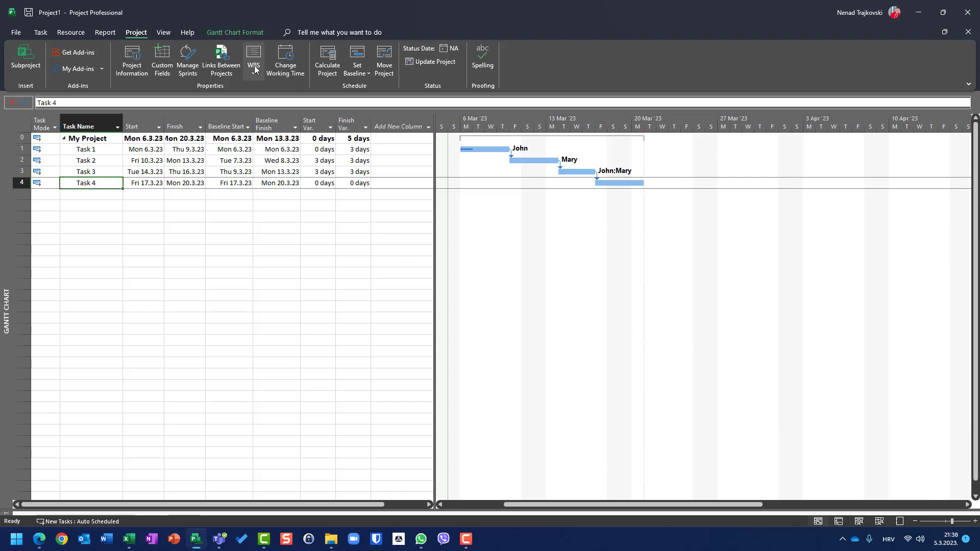